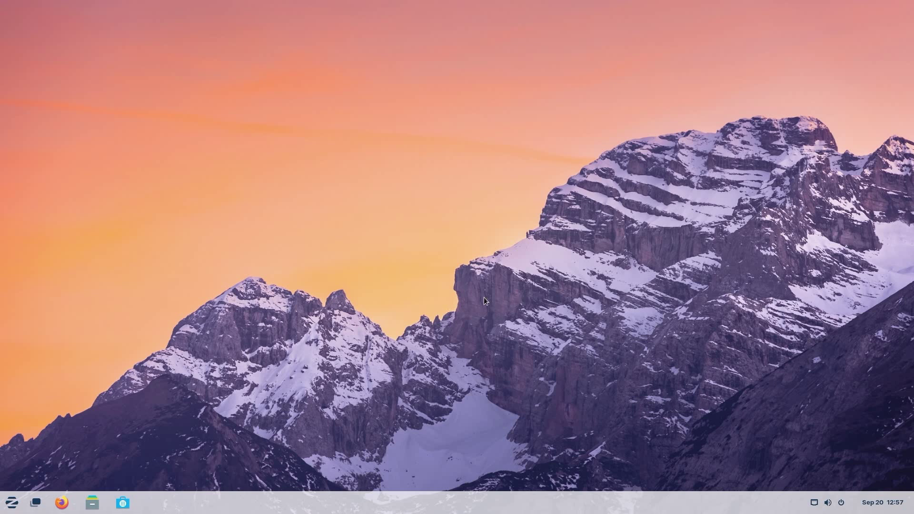
Launch Text Editor from Accessories with a blank document, move its window aside, and reopen the menu
left_click(12, 503)
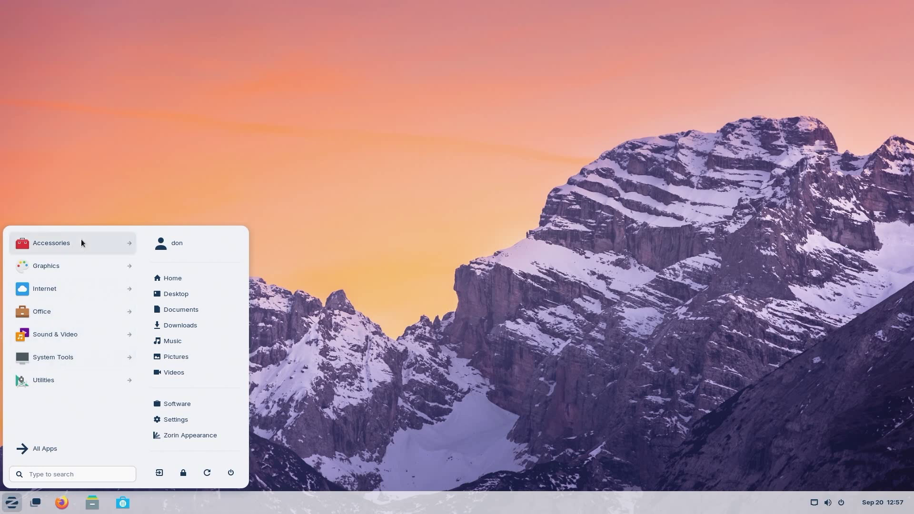
left_click(12, 503)
left_click(11, 503)
left_click(90, 250)
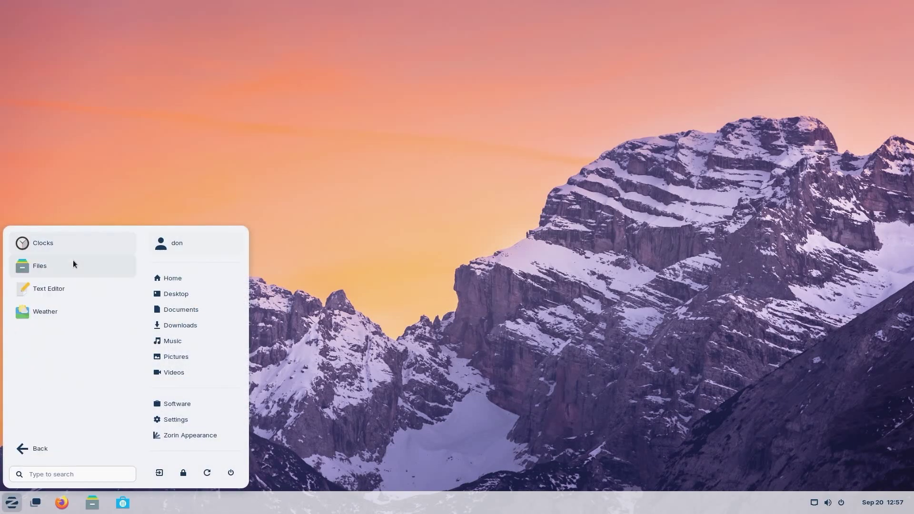
left_click(59, 286)
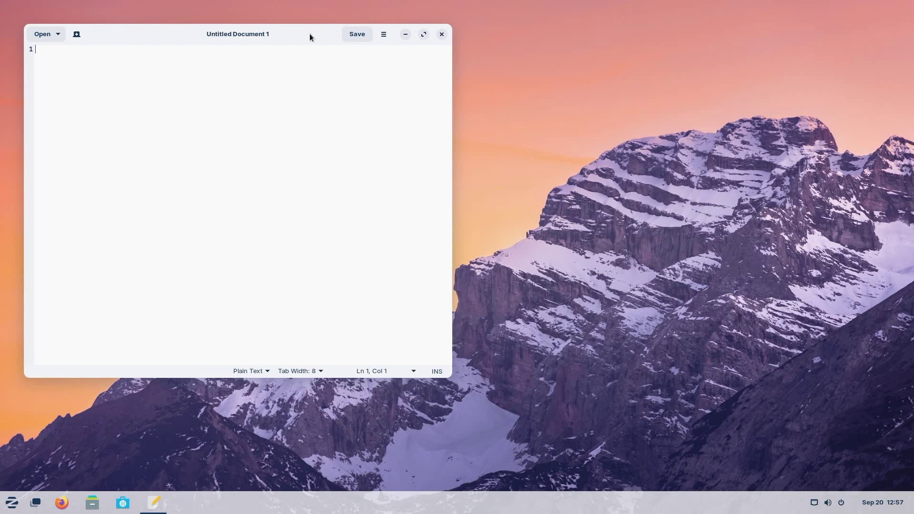
left_click_drag(310, 34, 469, 84)
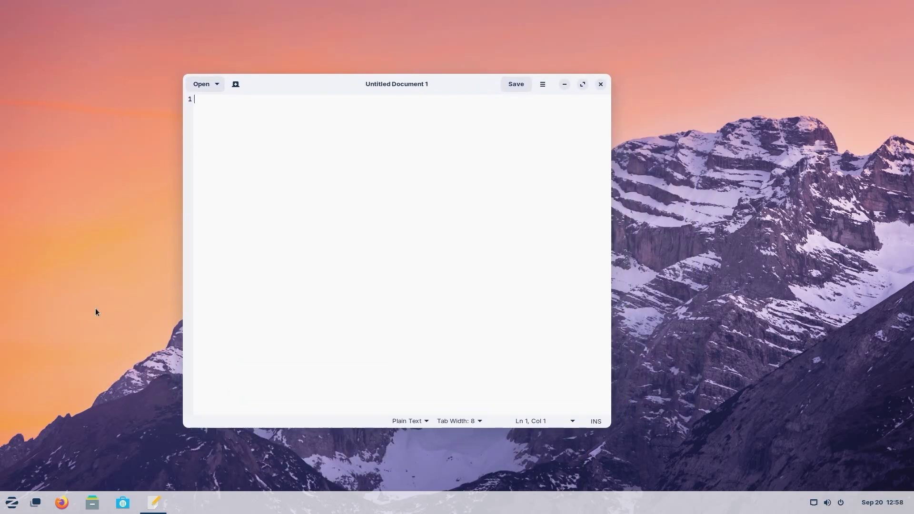
left_click(11, 503)
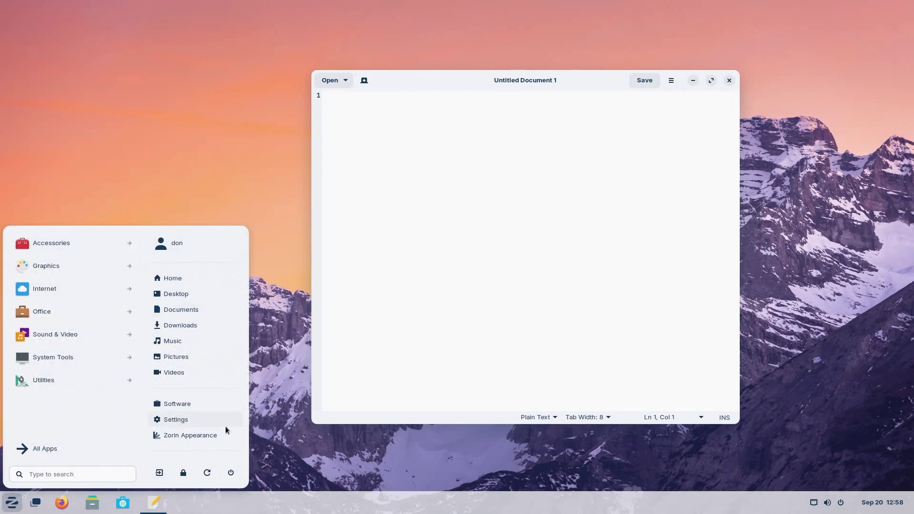
Open Zorin Appearance, close Text Editor, and try the second desktop layout with Files
left_click(198, 434)
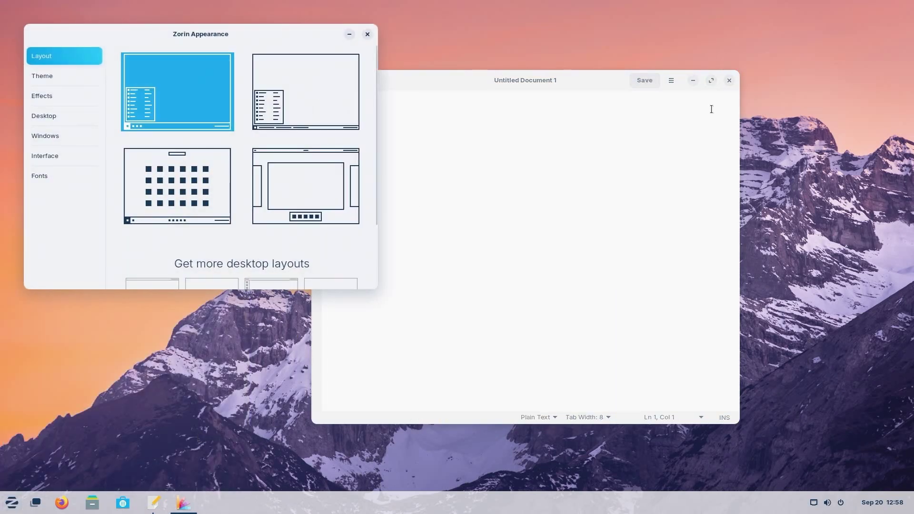
left_click(730, 81)
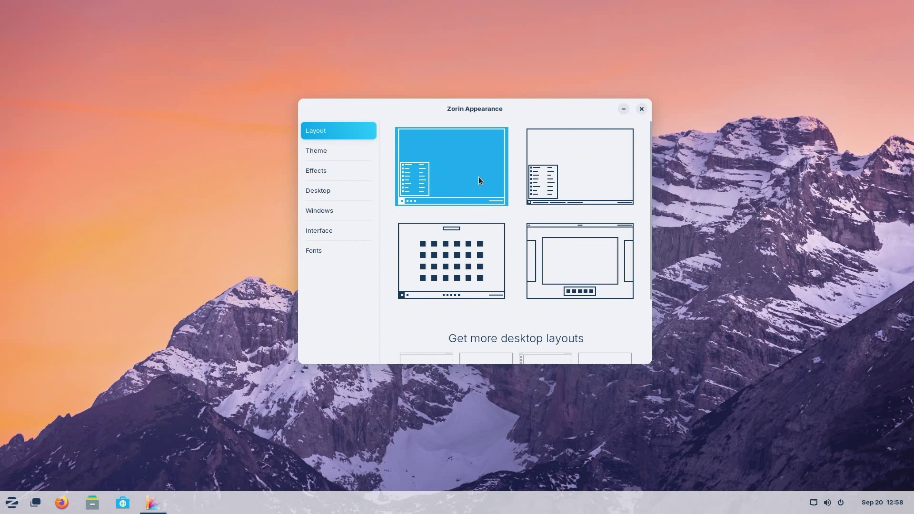
left_click(580, 167)
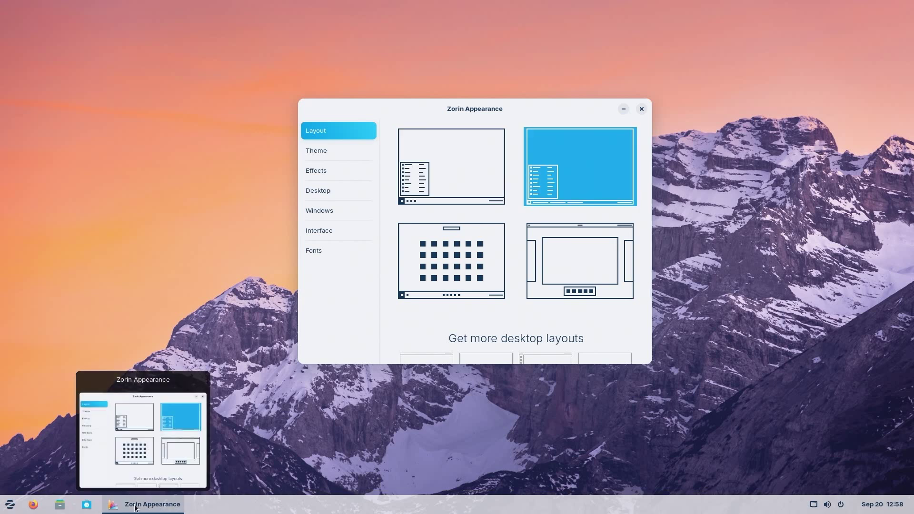
left_click(60, 504)
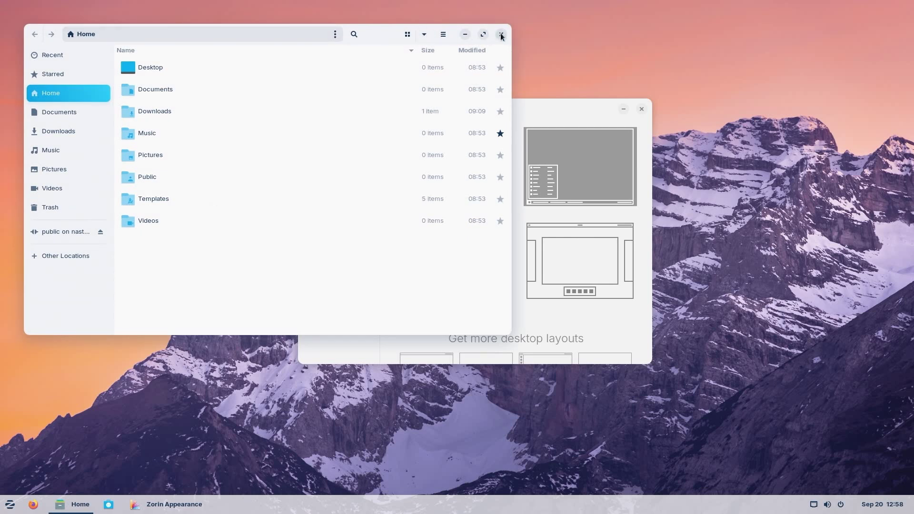
left_click(498, 34)
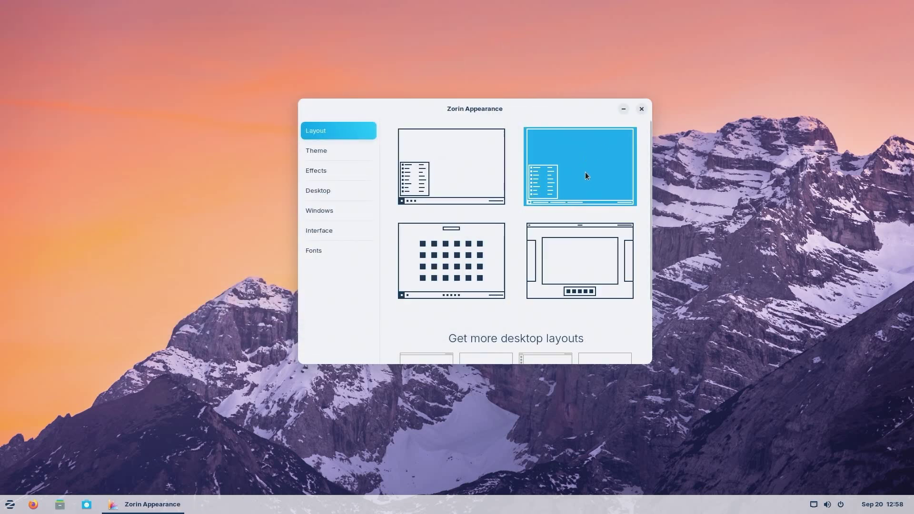
Try the centred-dock and top-panel layouts, then return to the bottom-taskbar layout and view Theme
left_click(478, 258)
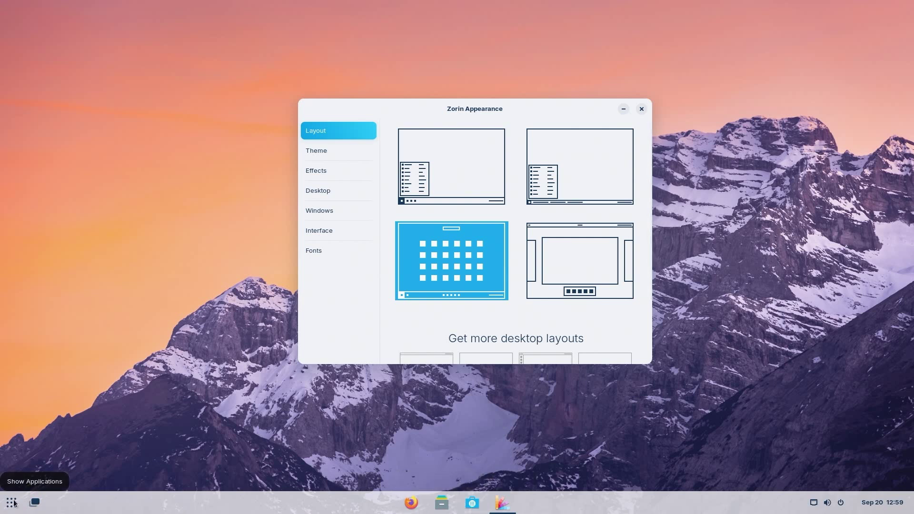
left_click(35, 501)
left_click(41, 499)
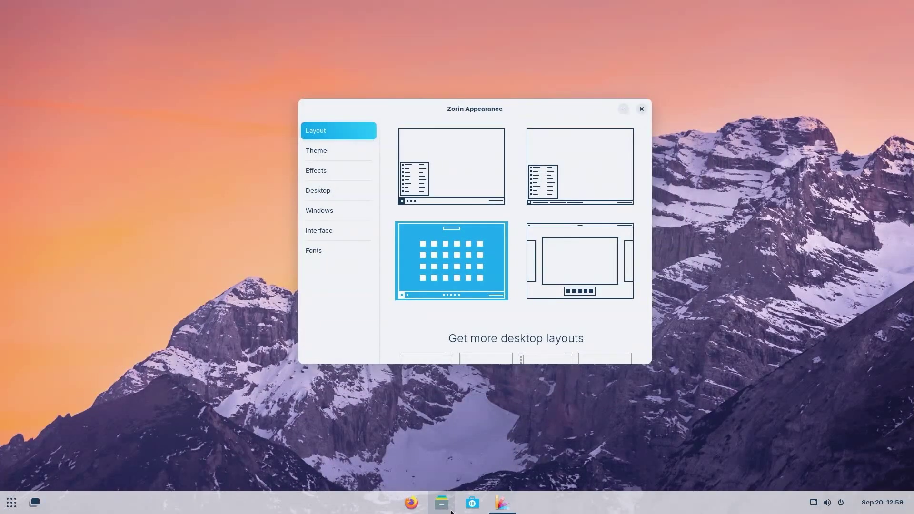
left_click(608, 276)
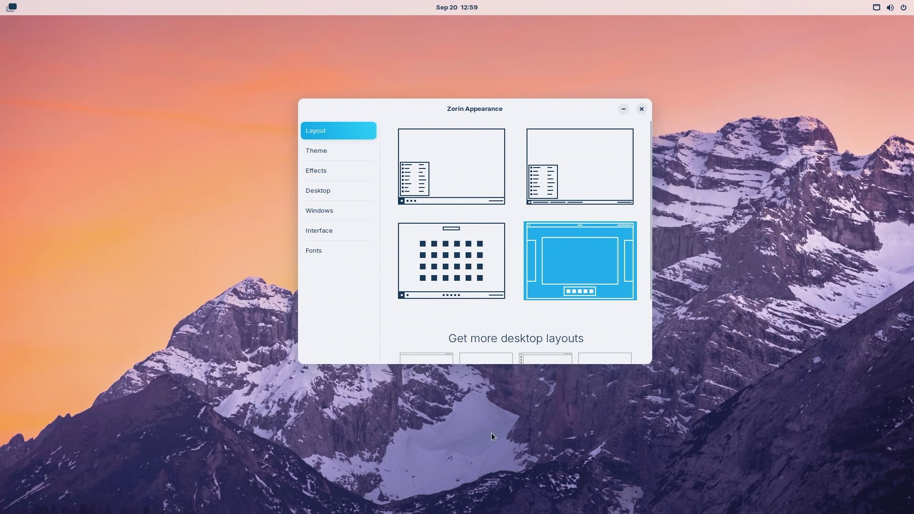
left_click(19, 10)
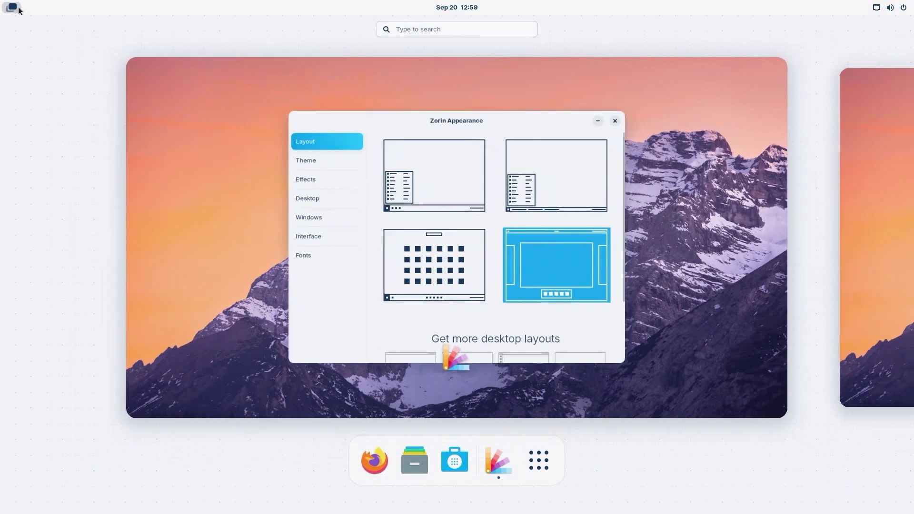
left_click(19, 10)
left_click(473, 170)
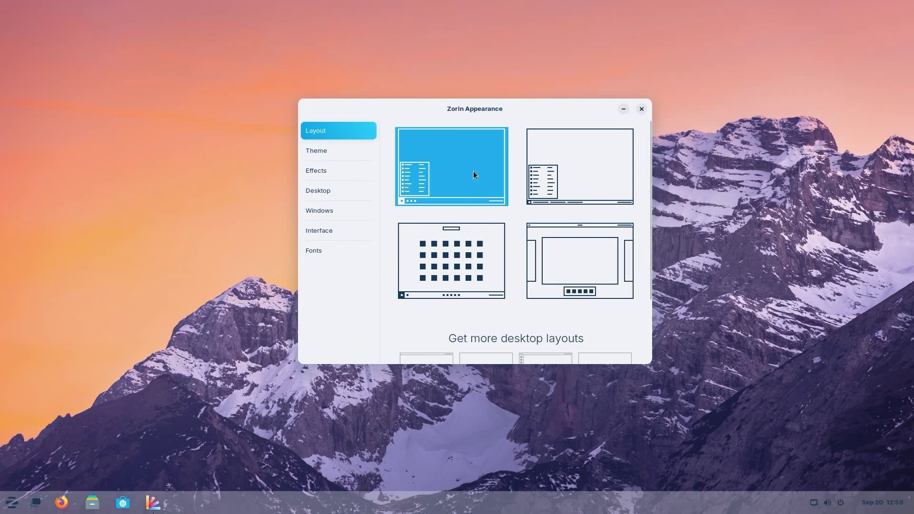
scroll(531, 233, "down", 3)
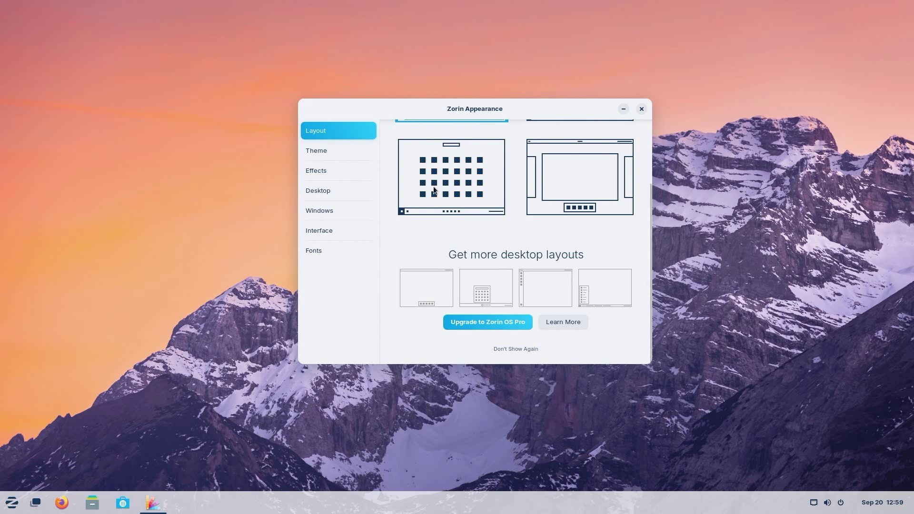
left_click(317, 150)
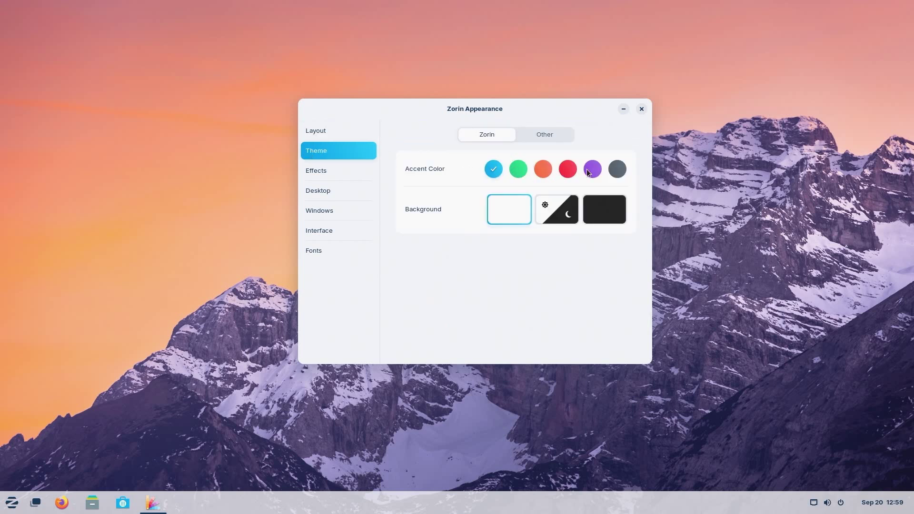
left_click(614, 173)
left_click(592, 172)
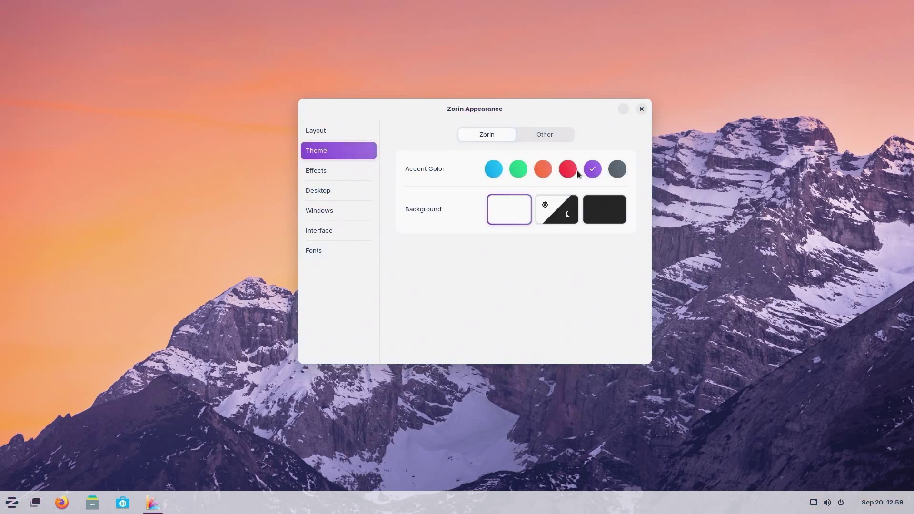
left_click(568, 170)
left_click(538, 170)
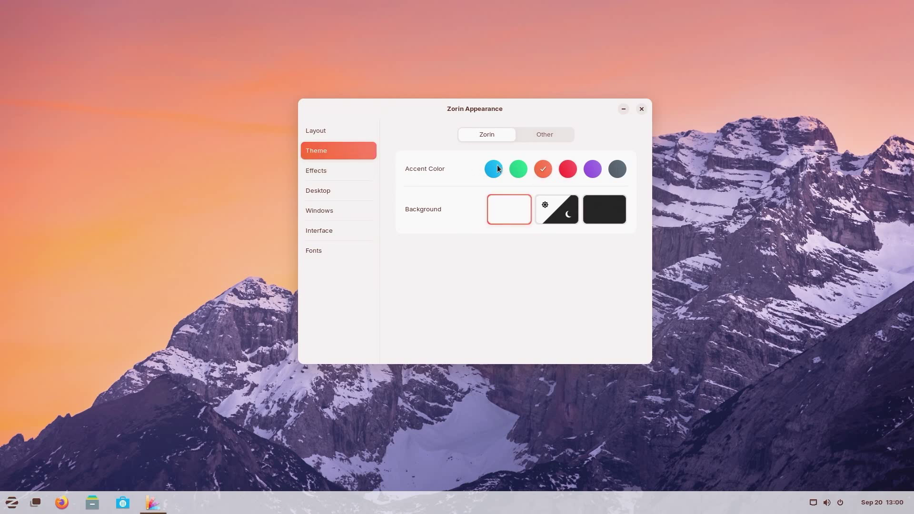
left_click(495, 169)
left_click(611, 217)
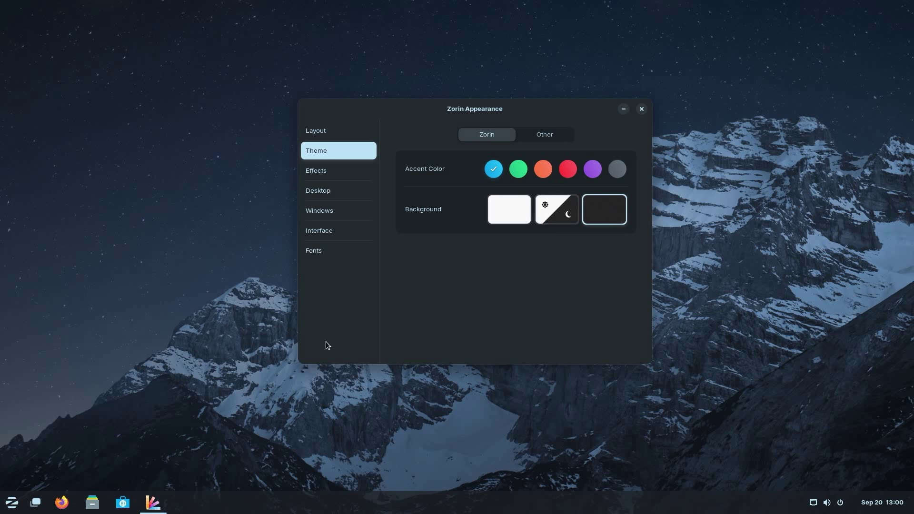
left_click(501, 202)
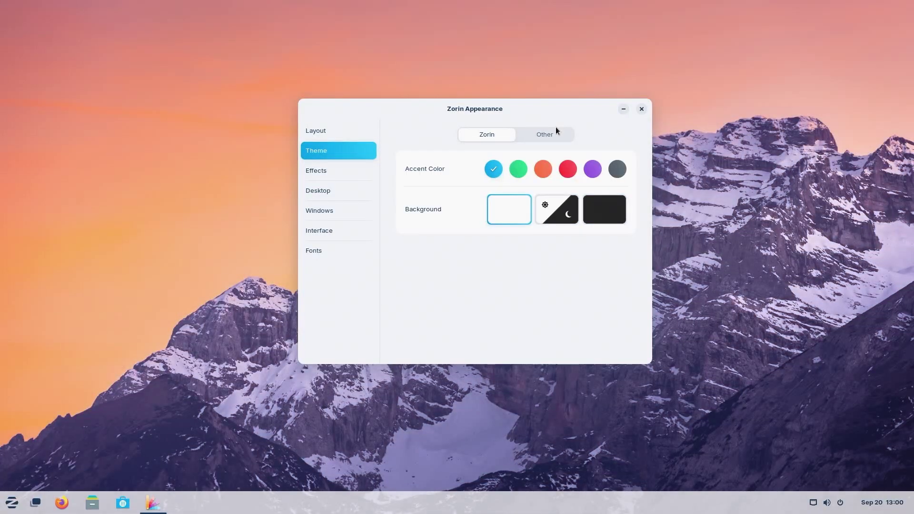
left_click(547, 135)
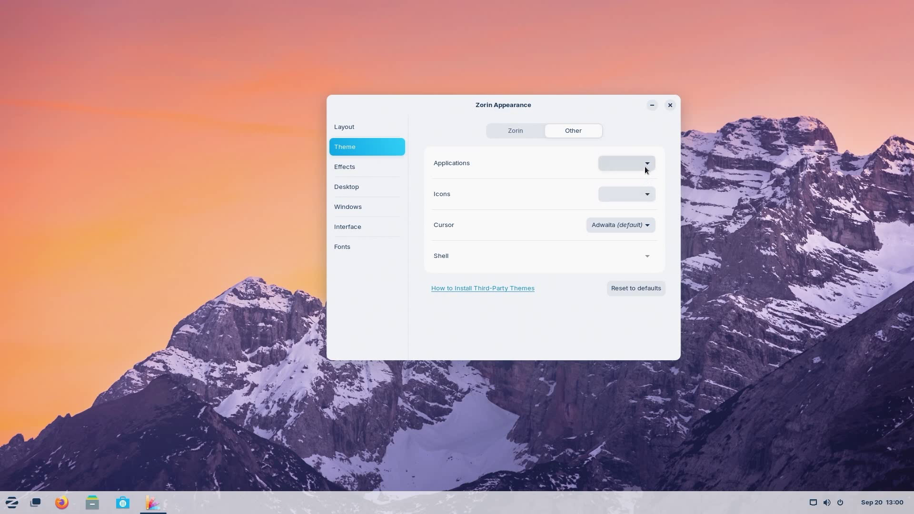
left_click(646, 165)
left_click(676, 164)
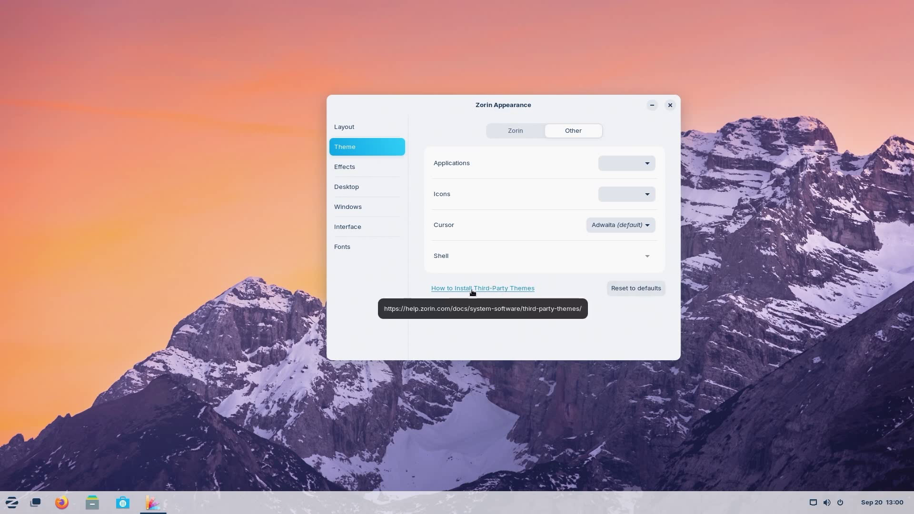
left_click(509, 130)
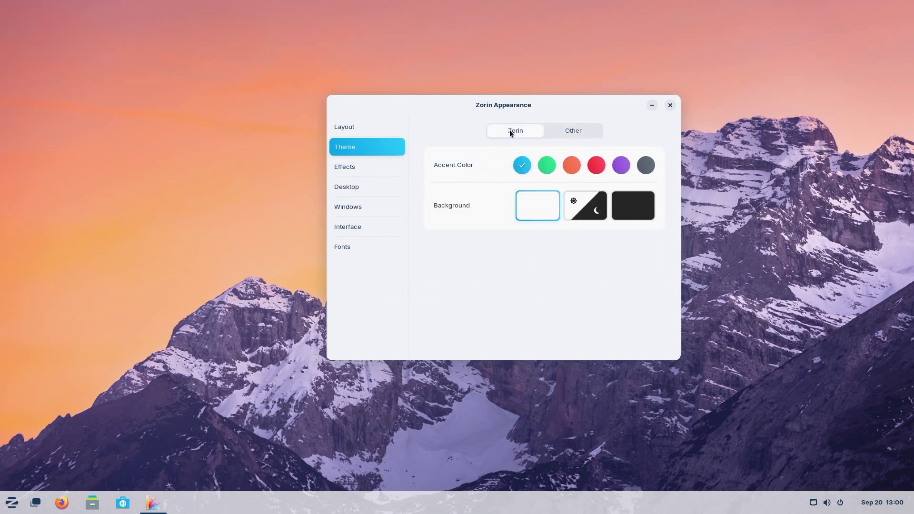
left_click(347, 164)
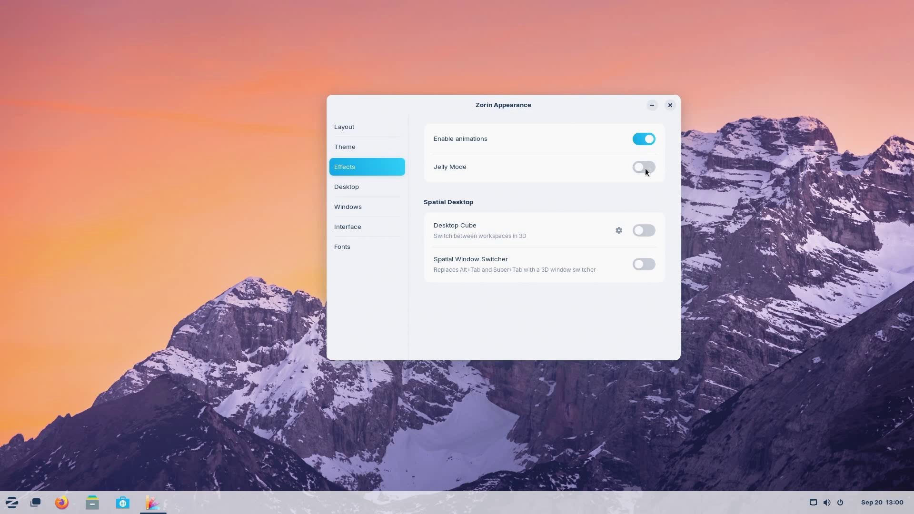
Test the Jelly Mode wobble and turn it off, then preview the Desktop Cube and switch it back off
left_click_drag(570, 106, 632, 116)
left_click(702, 174)
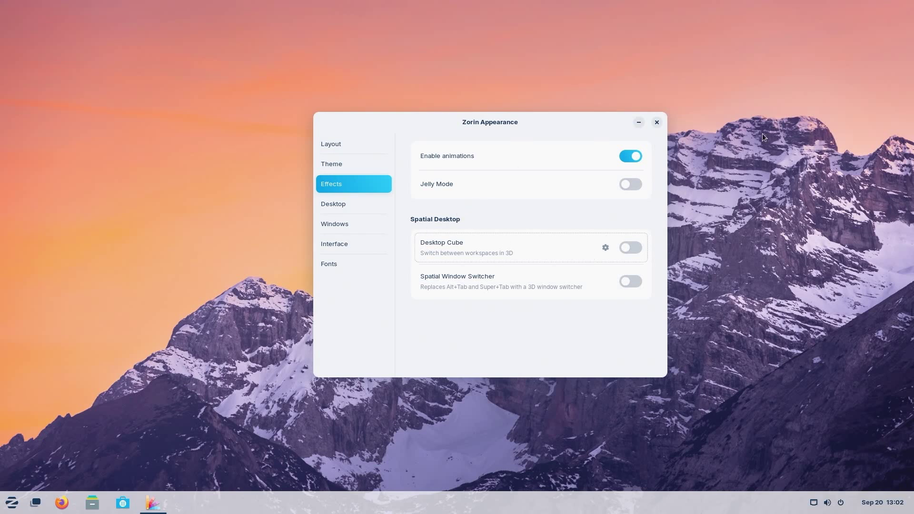
left_click(631, 248)
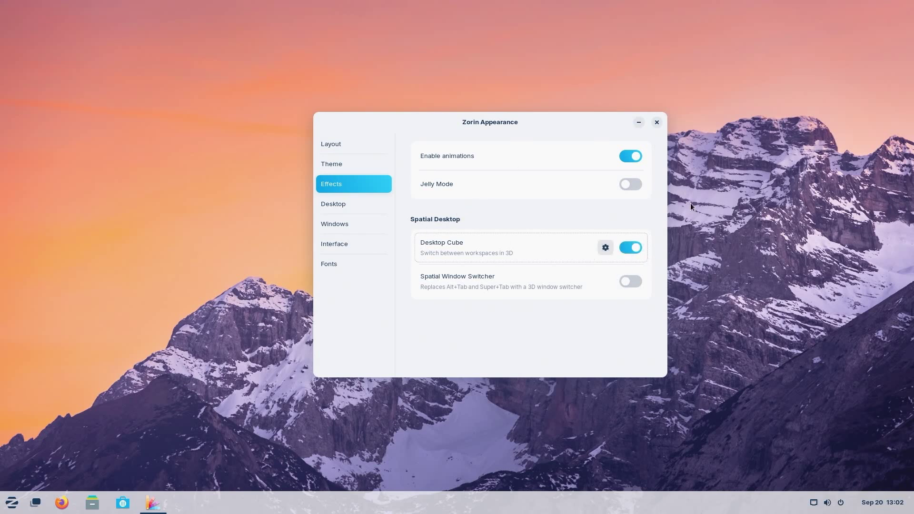
key("super")
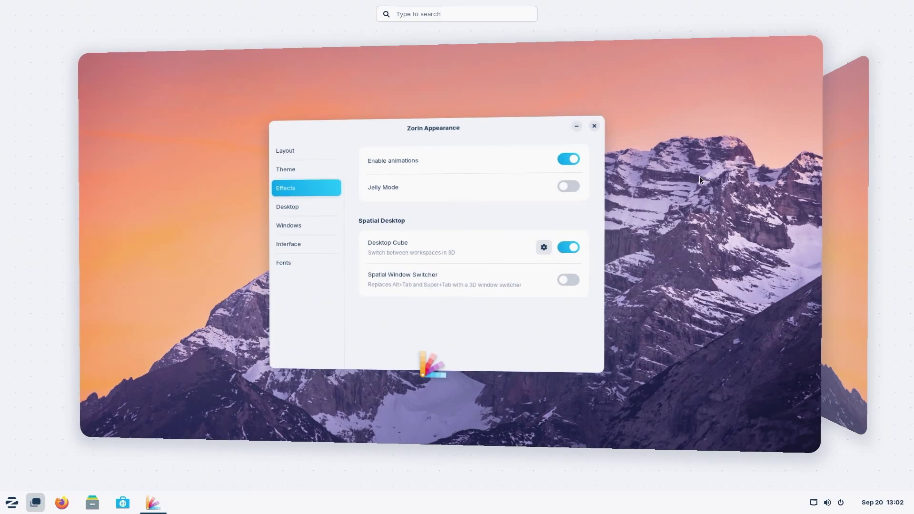
left_click_drag(699, 179, 871, 95)
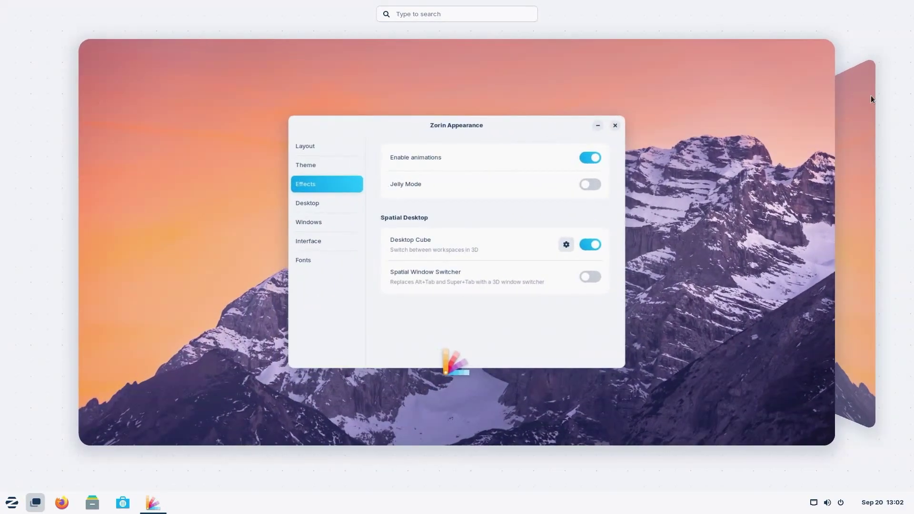
left_click(591, 241)
left_click(631, 249)
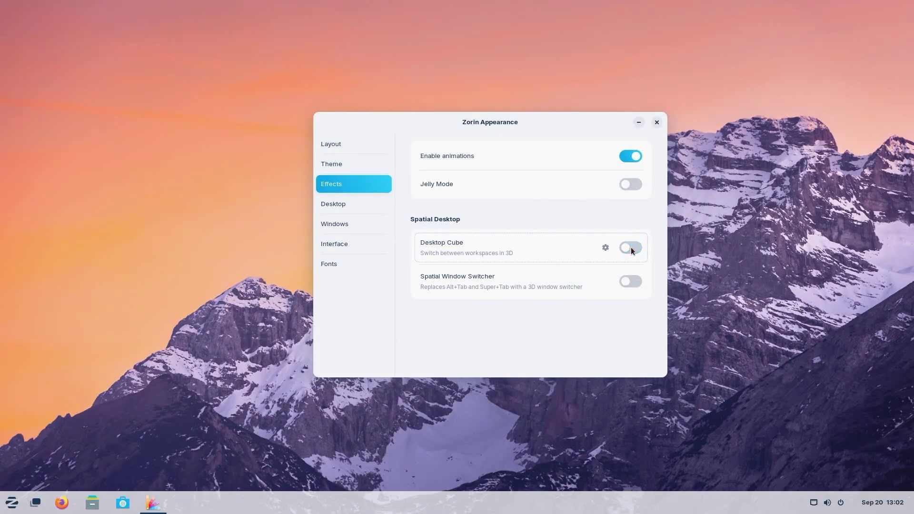
Try the Home, Trash and Mounted Volumes desktop icon options, leaving Home and Trash hidden
left_click(331, 210)
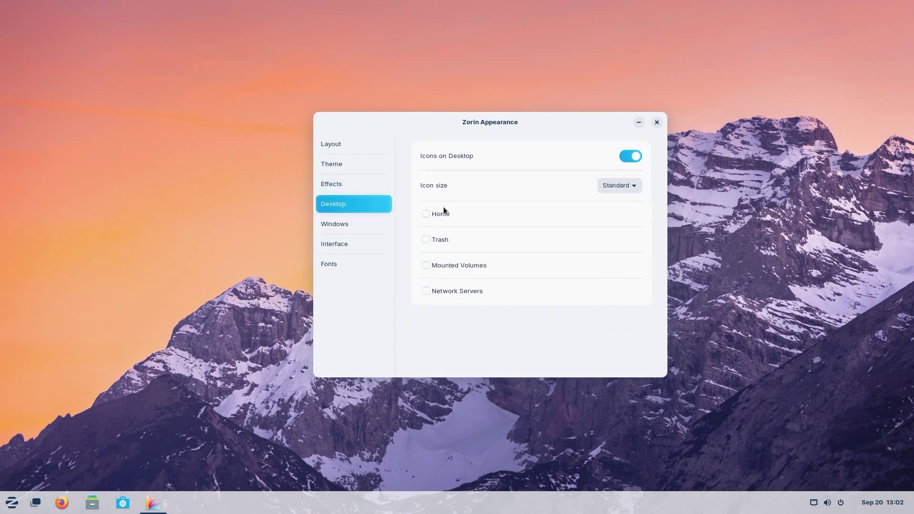
left_click(428, 214)
left_click(428, 240)
left_click(428, 266)
left_click(433, 241)
left_click(426, 265)
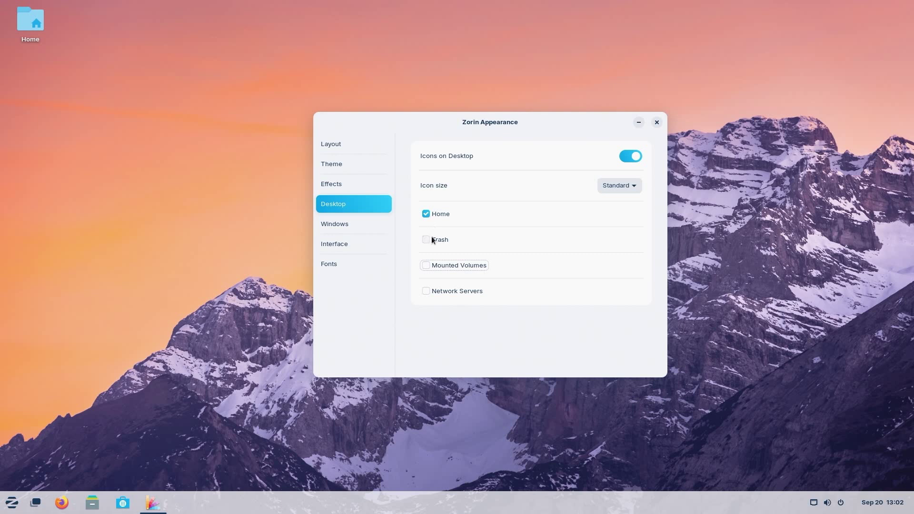
left_click(431, 239)
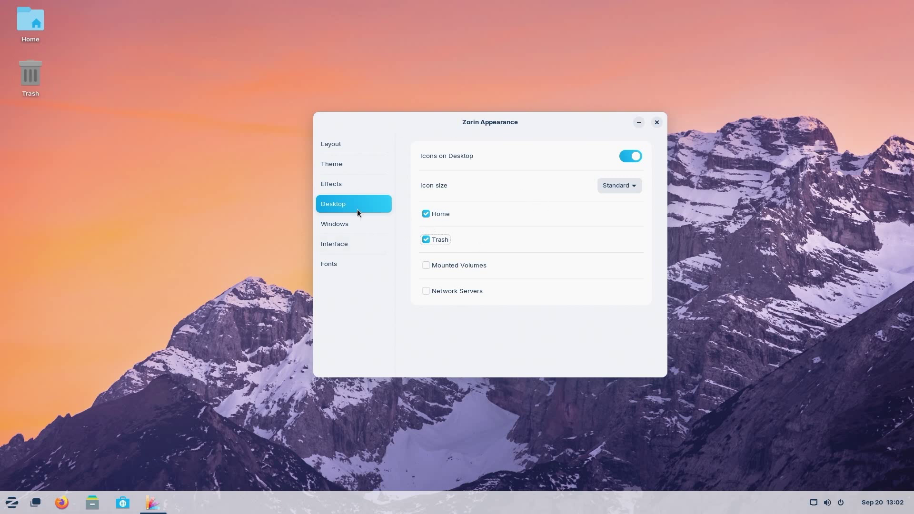
left_click(430, 218)
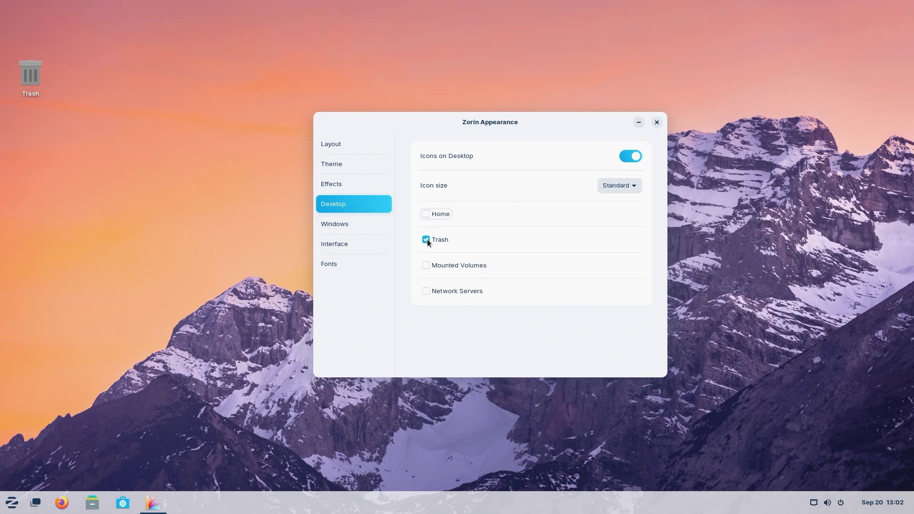
left_click(428, 239)
left_click(348, 220)
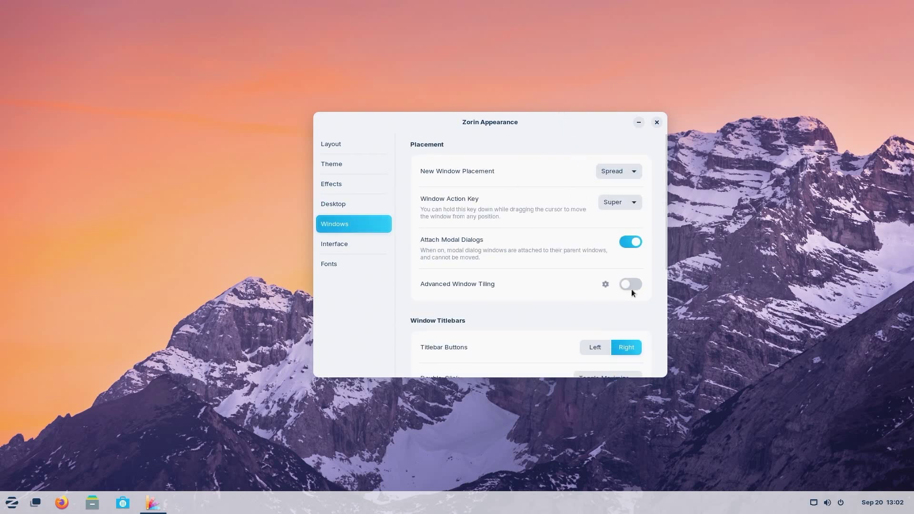
Try titlebar buttons on the left, put them back on the right, and keep double-click on Toggle Maximize
scroll(632, 286, "down", 3)
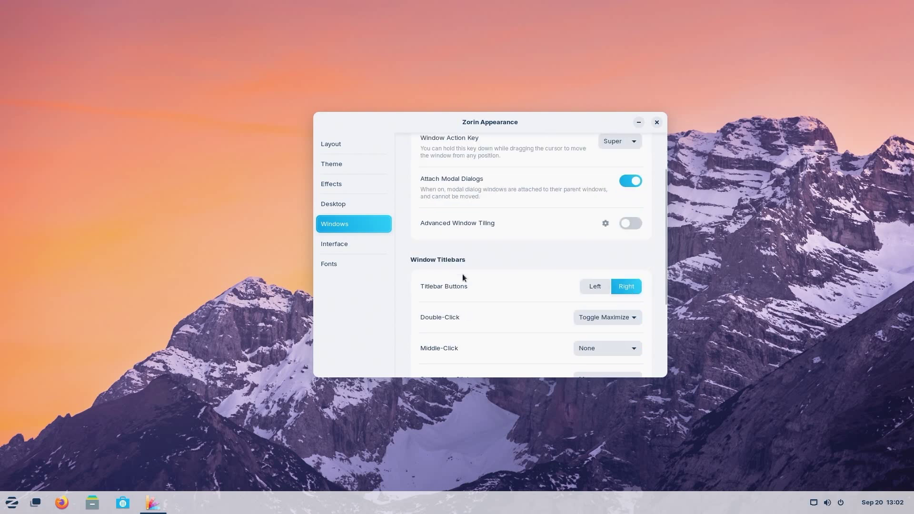
left_click(601, 286)
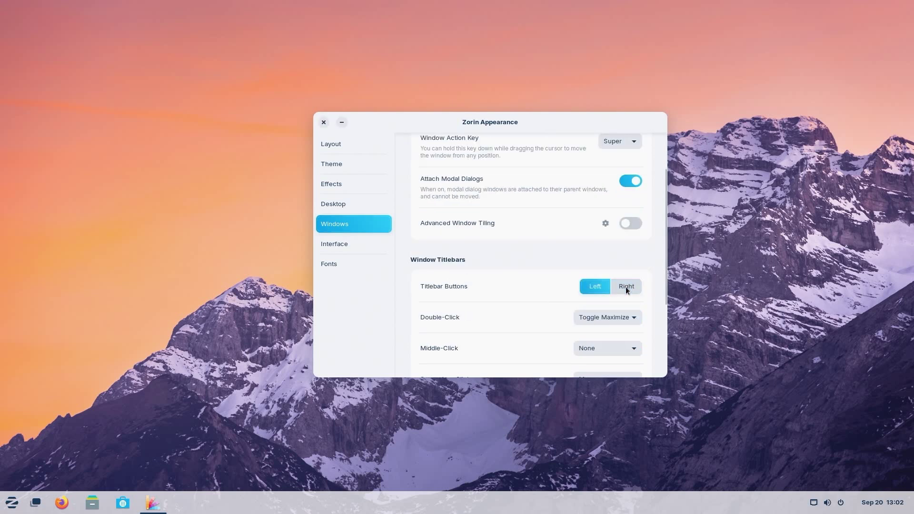
left_click(626, 287)
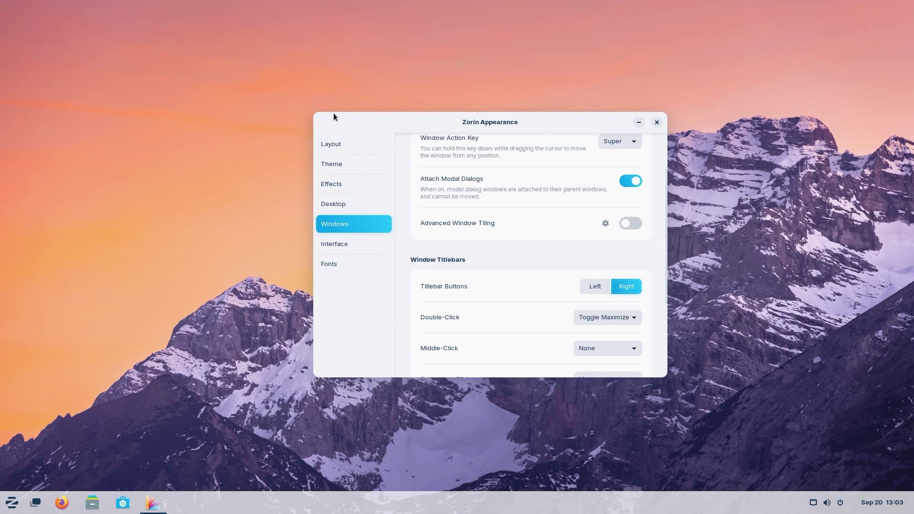
scroll(567, 313, "down", 3)
left_click(605, 257)
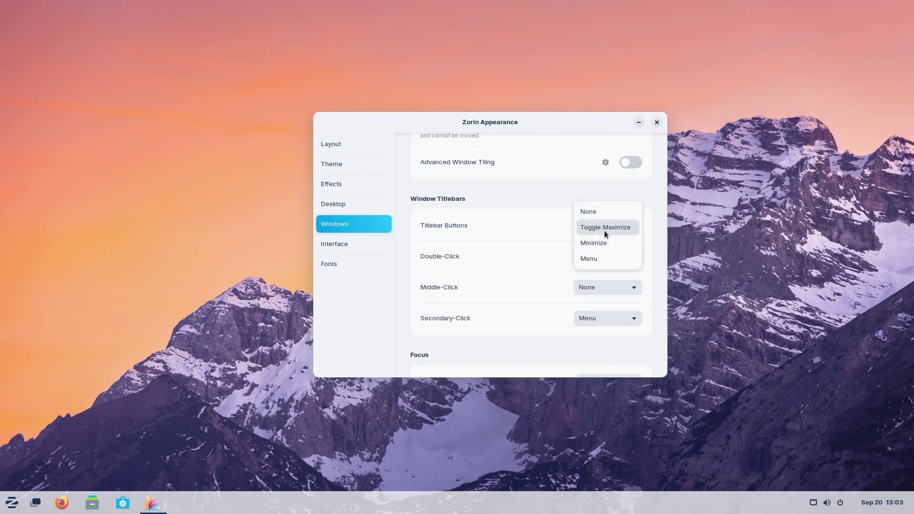
left_click(606, 233)
left_click_drag(439, 124, 357, 120)
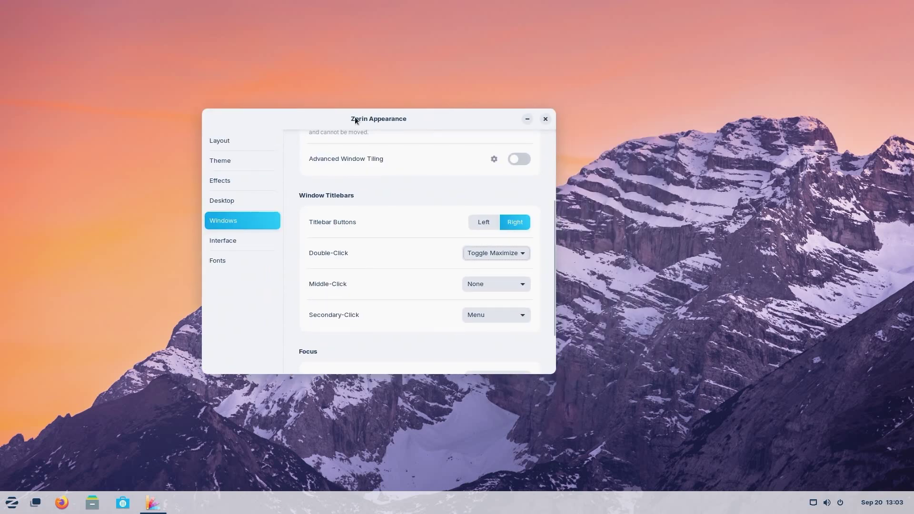
Launch Text Editor and test titlebar double-click as maximize and as Minimize
left_click(2, 498)
left_click(86, 243)
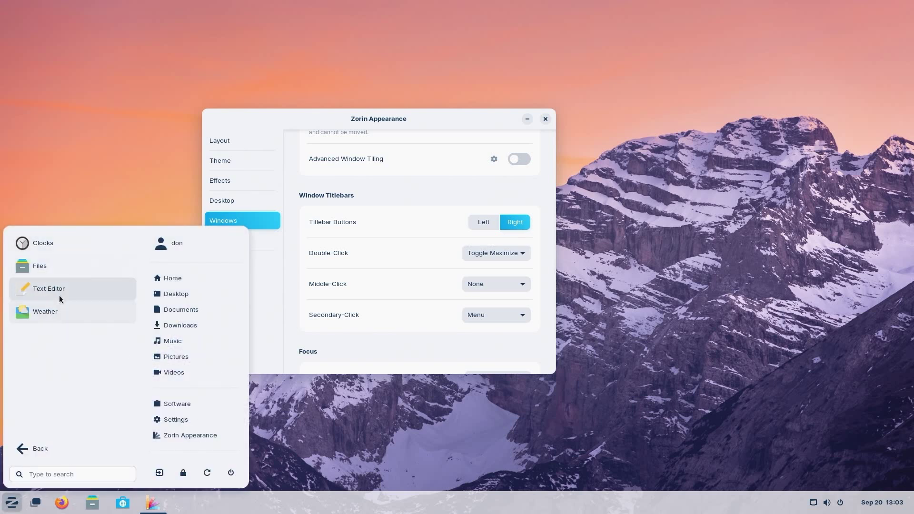
left_click(60, 296)
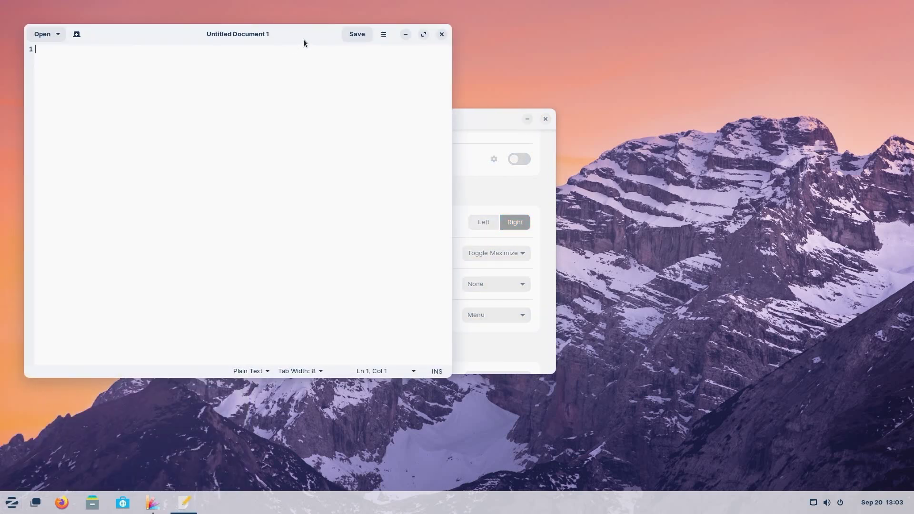
double_click(304, 40)
double_click(372, 14)
left_click(516, 245)
left_click(490, 270)
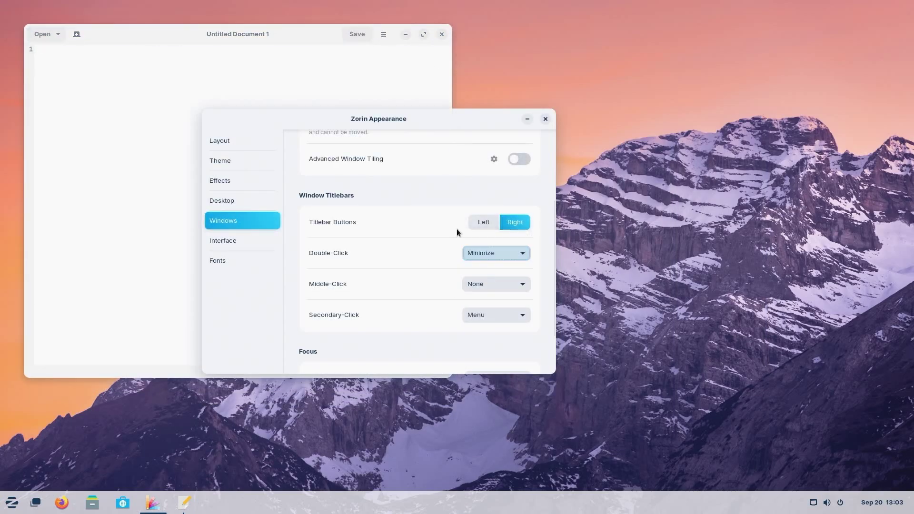
double_click(256, 36)
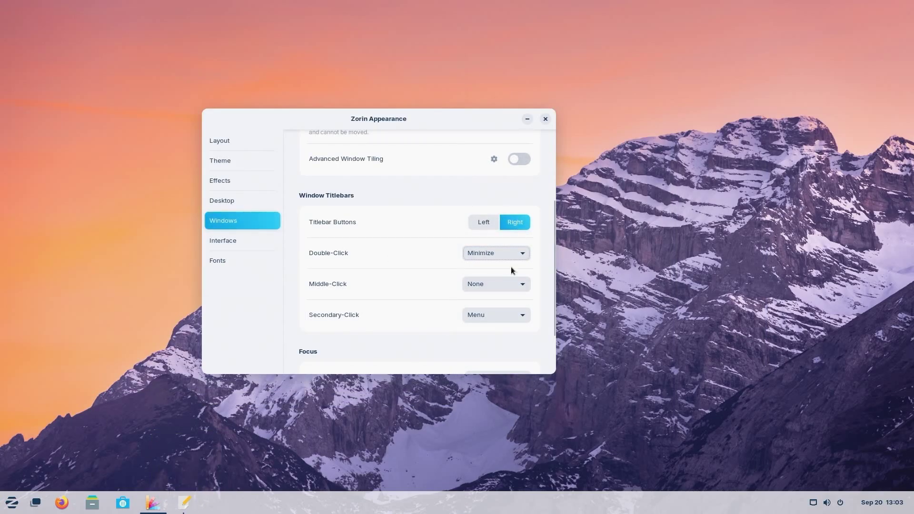
left_click(509, 249)
Reset double-click to Toggle Maximize, set focus to Focus on Hover, and restore Text Editor
left_click(495, 241)
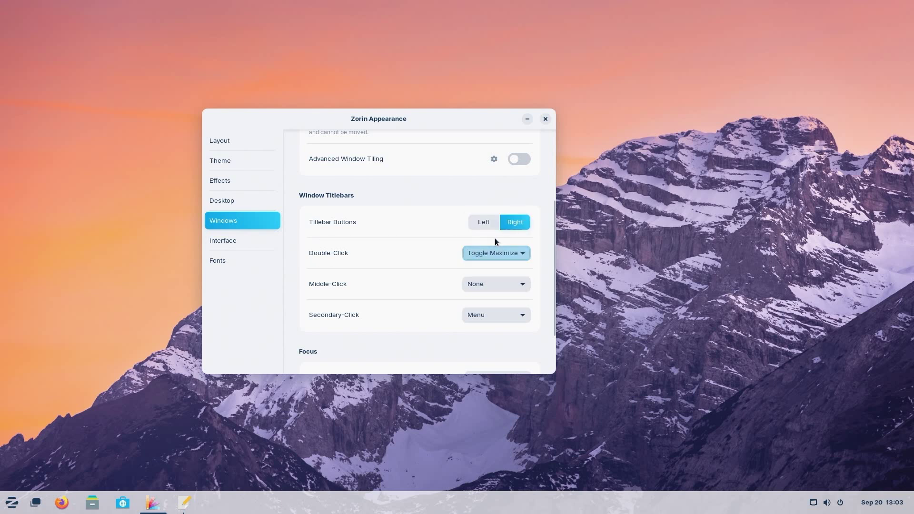
scroll(448, 300, "down", 3)
left_click(510, 314)
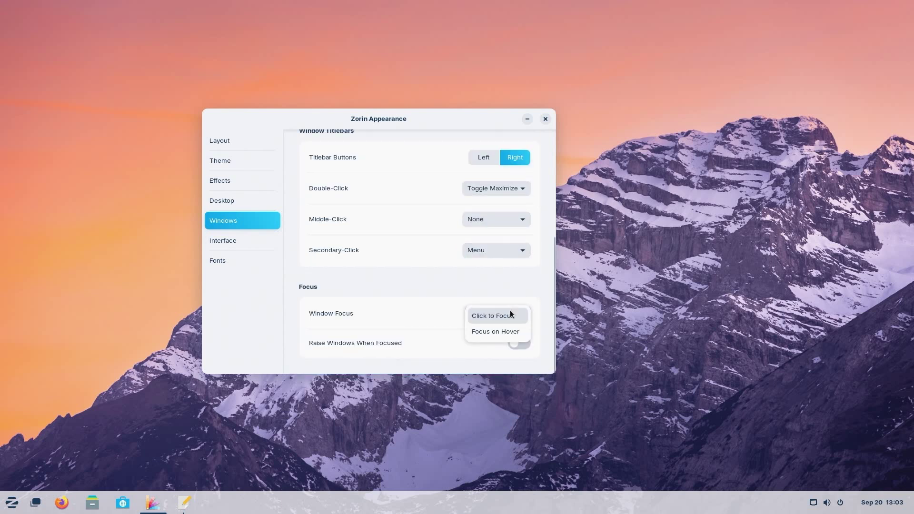
left_click(496, 332)
left_click(184, 502)
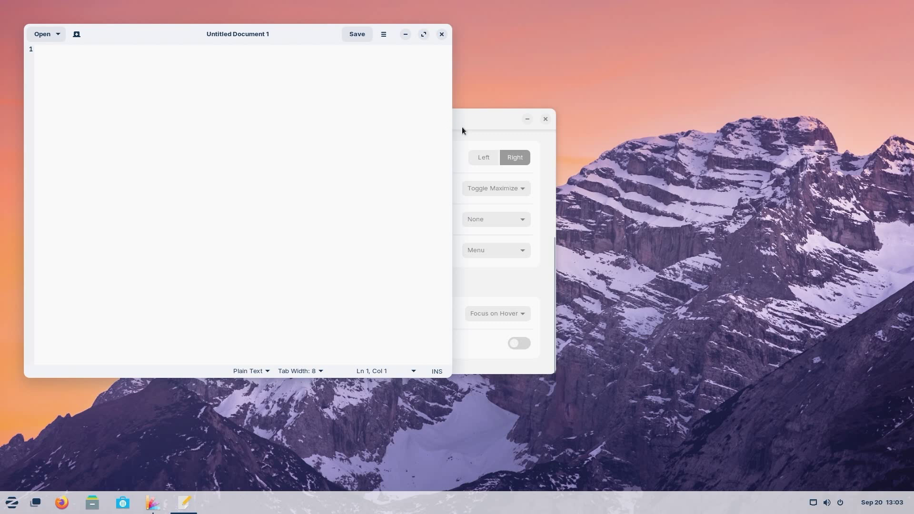
left_click(493, 121)
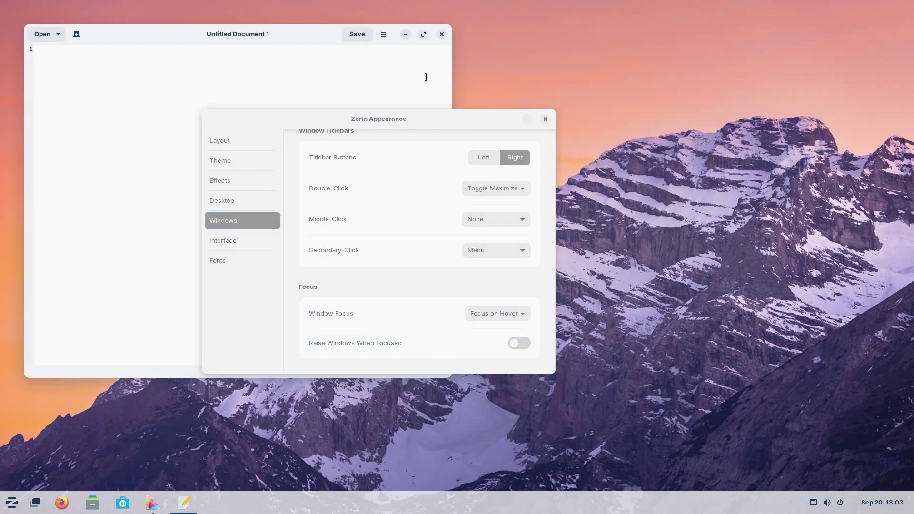
Switch window focus back to Click to Focus and move the Appearance window up and right
left_click(519, 308)
left_click(508, 300)
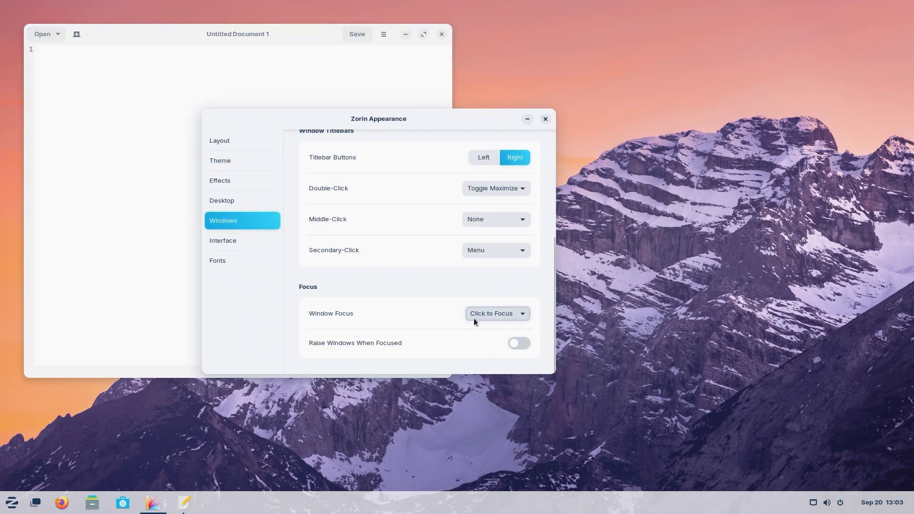
scroll(367, 269, "up", 5)
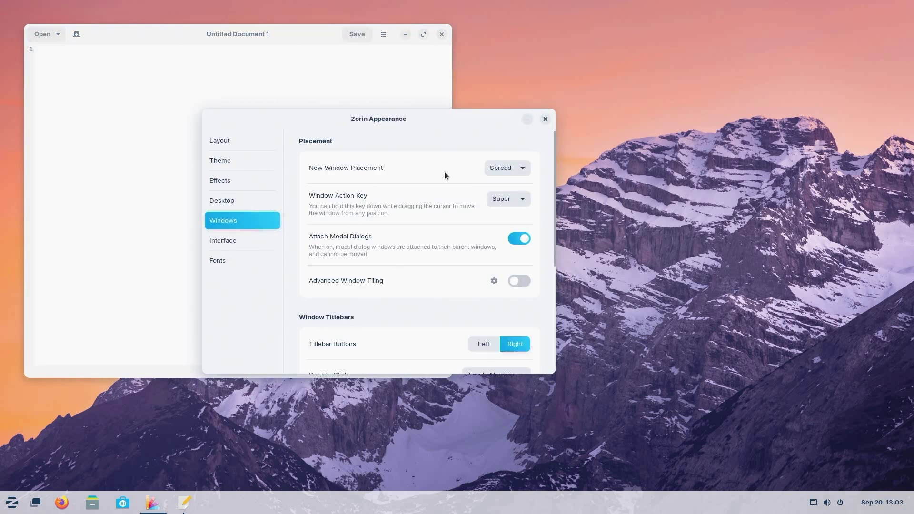
left_click_drag(447, 123, 585, 106)
Open Interface settings, fill Text Editor with lines of 'a' text, and shorten its window to test scrollbars
left_click(384, 229)
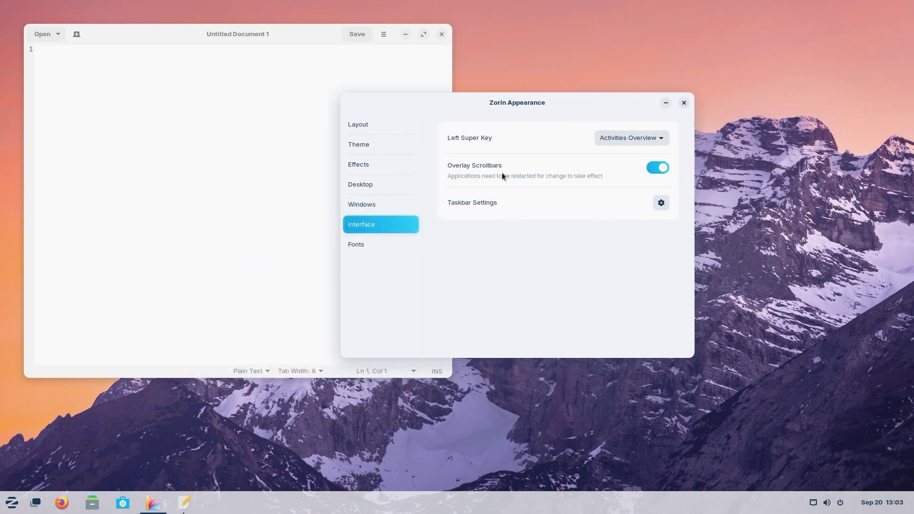
left_click(260, 105)
type("aa")
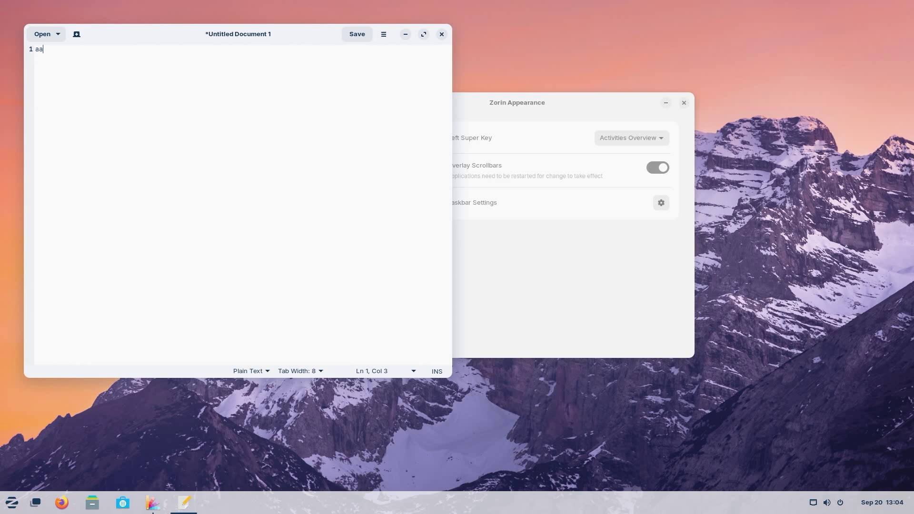
key("Return")
type("a")
key("Return")
type("a")
key("Return")
type("a a a a a  a a a a  a a a a  a  a aa")
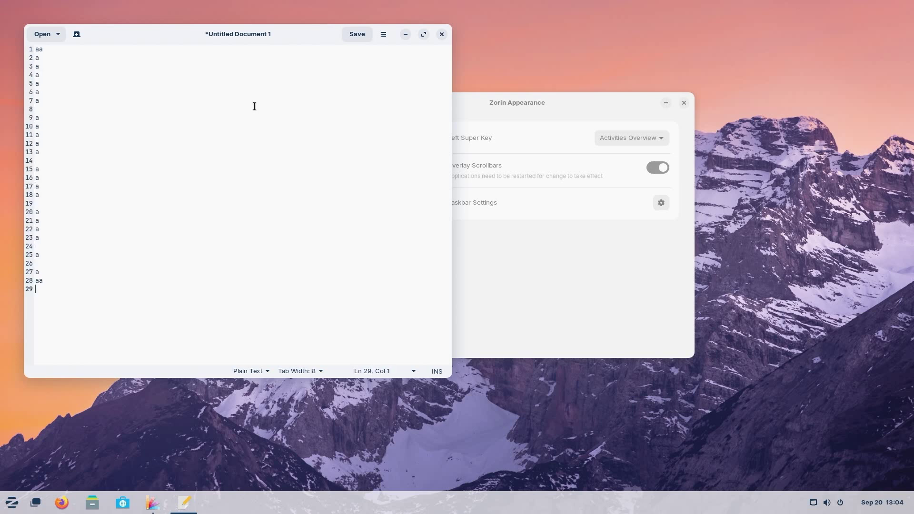
left_click_drag(204, 377, 200, 193)
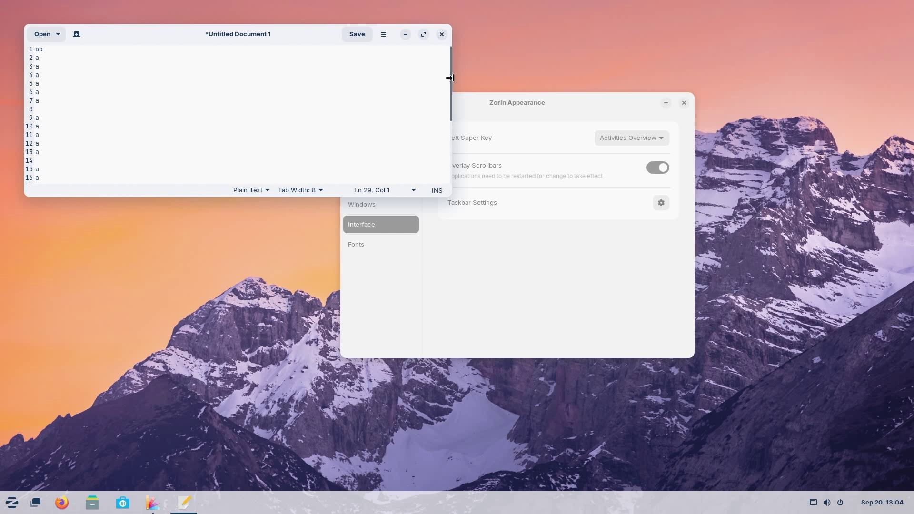
left_click_drag(450, 78, 463, 104)
Browse the Taskbar Settings Position, Behavior and Action tabs, then close them
left_click(654, 202)
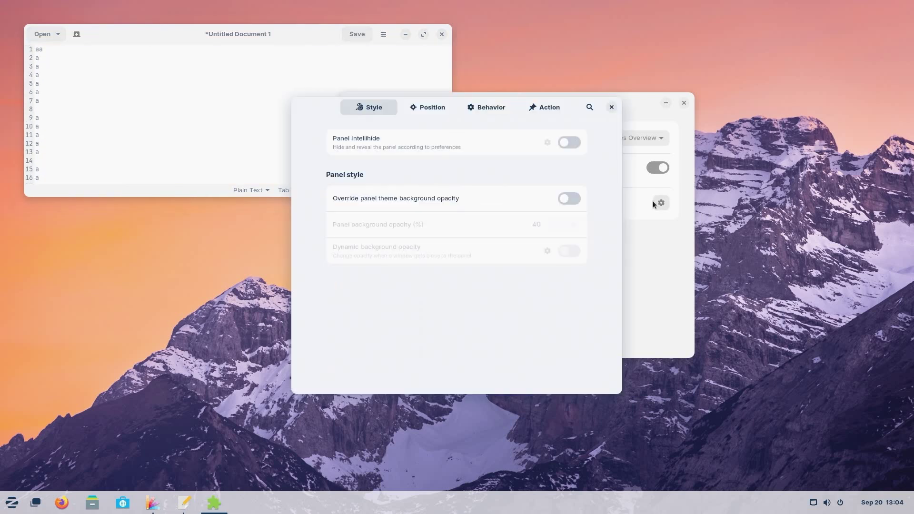
left_click(436, 108)
left_click(507, 108)
left_click(537, 110)
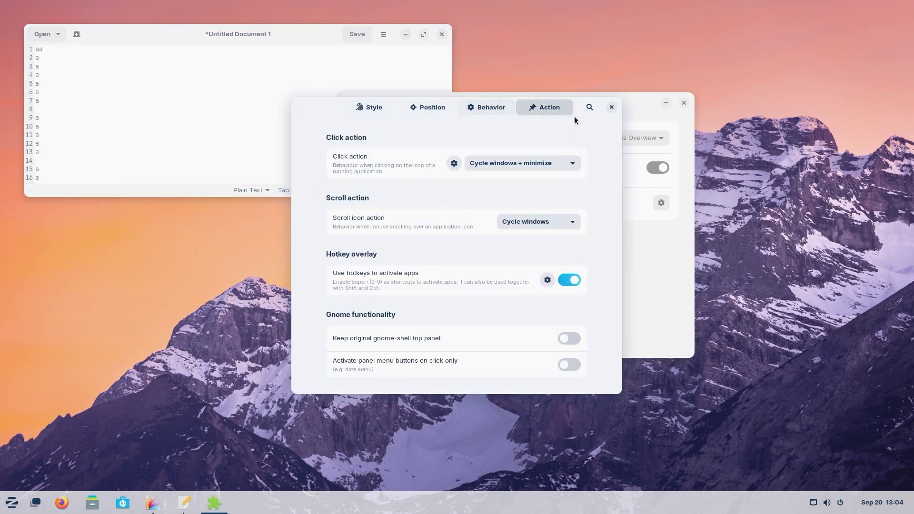
left_click(611, 106)
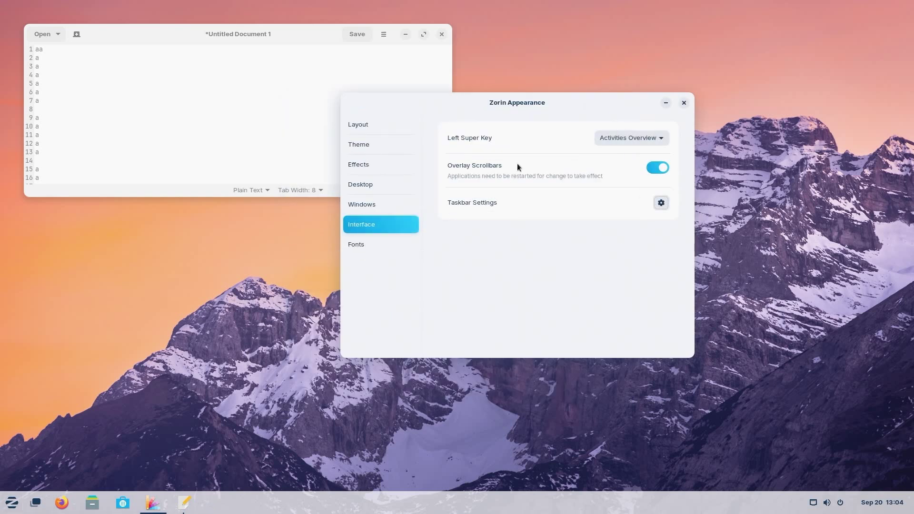
Check the app menu's shortcut list, then view the Fonts and Layout pages
right_click(13, 507)
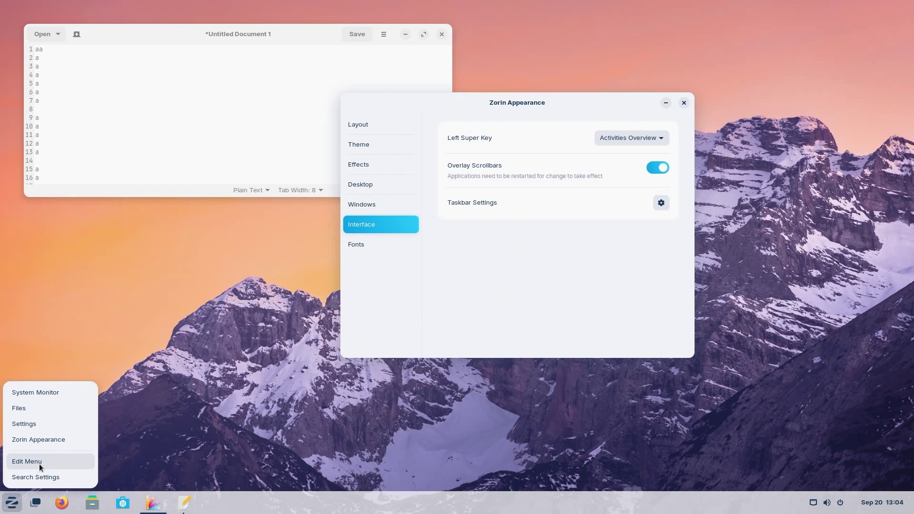
key("Escape")
left_click(377, 245)
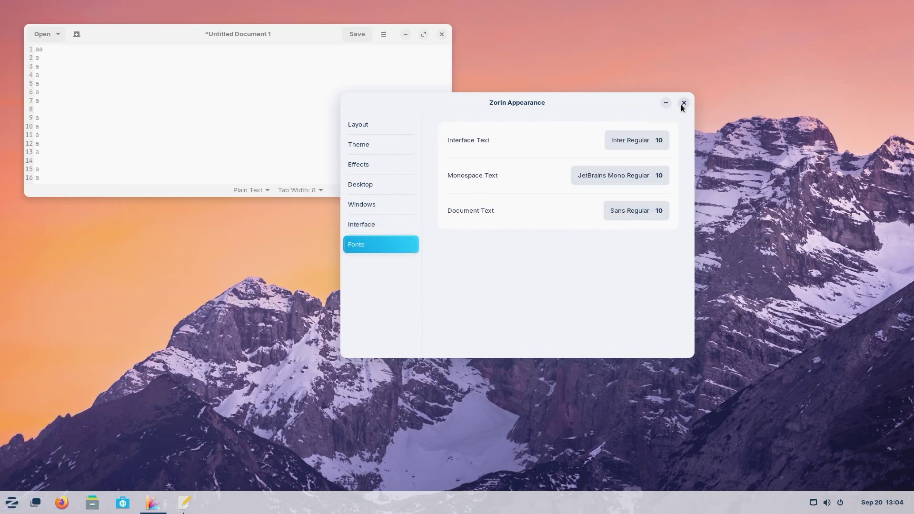
left_click(414, 130)
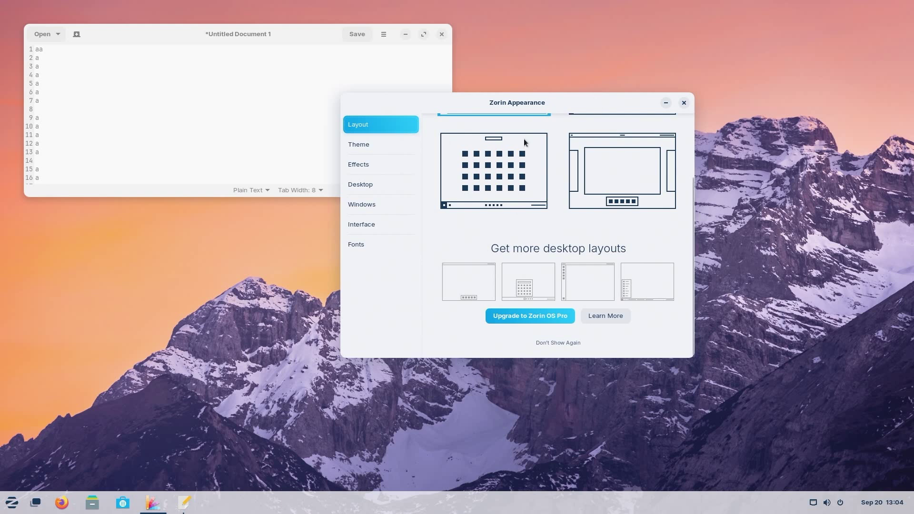
scroll(524, 138, "up", 3)
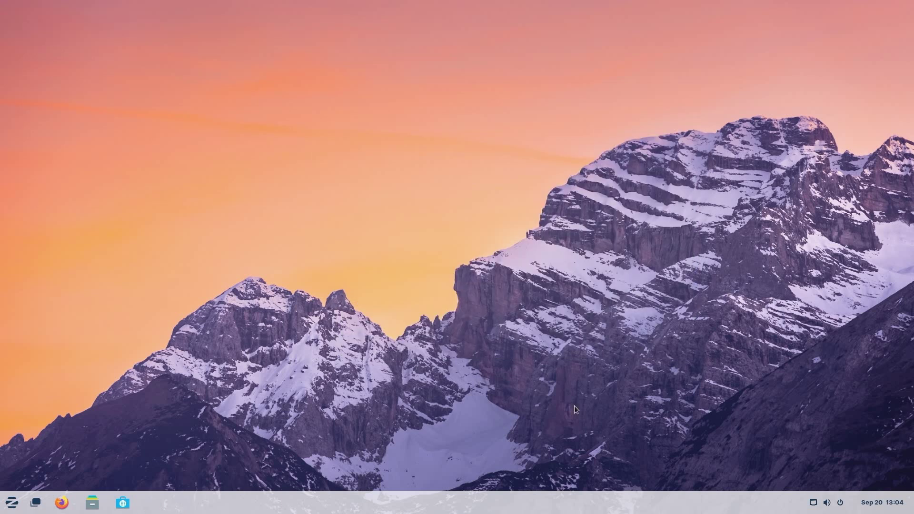
Launch Disk Usage Analyzer by searching 'disk' and scan the workbench drive (11.5 GB, usr 7.6 GB)
left_click(11, 503)
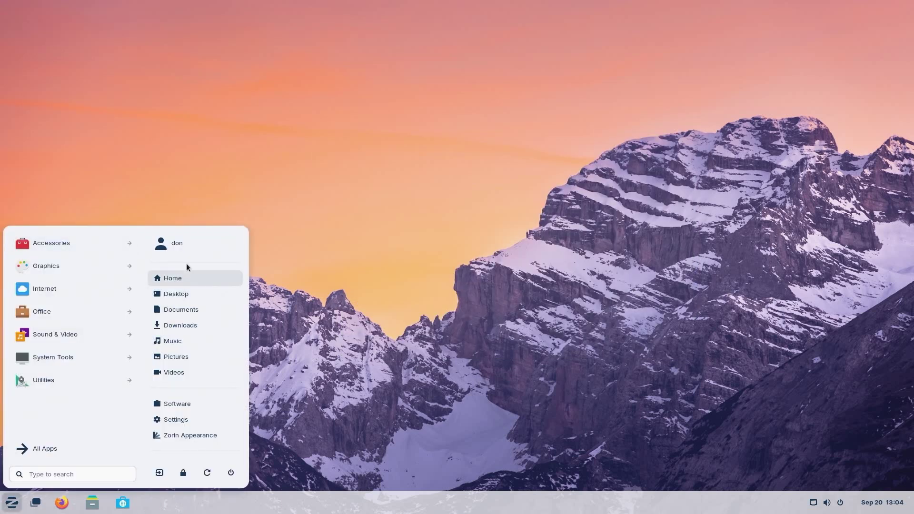
type("disk")
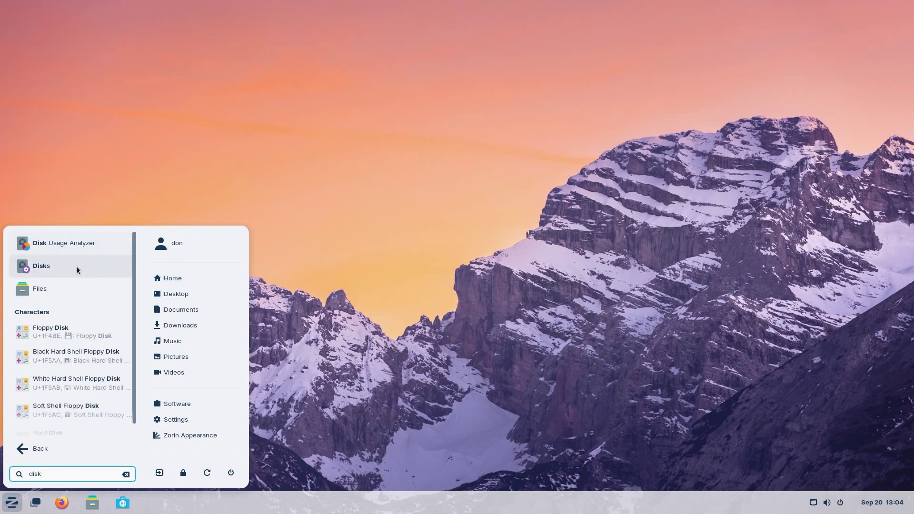
left_click(62, 244)
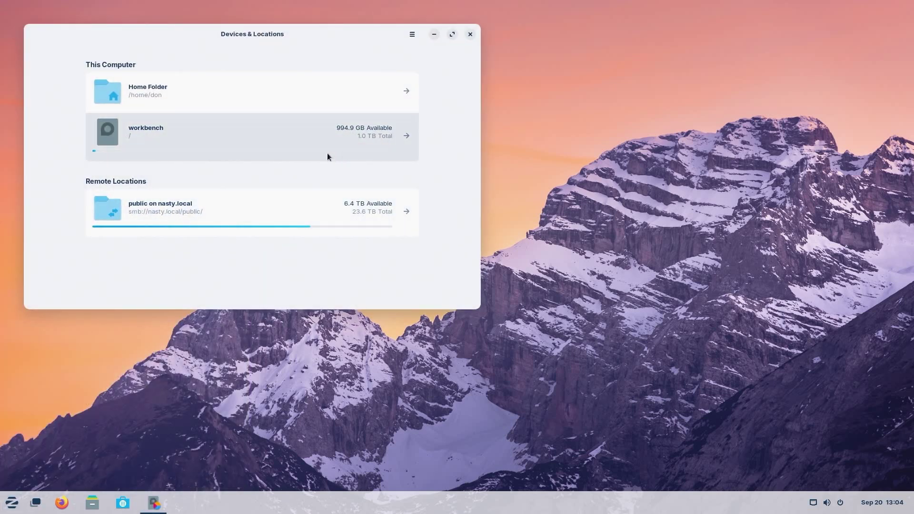
left_click(210, 127)
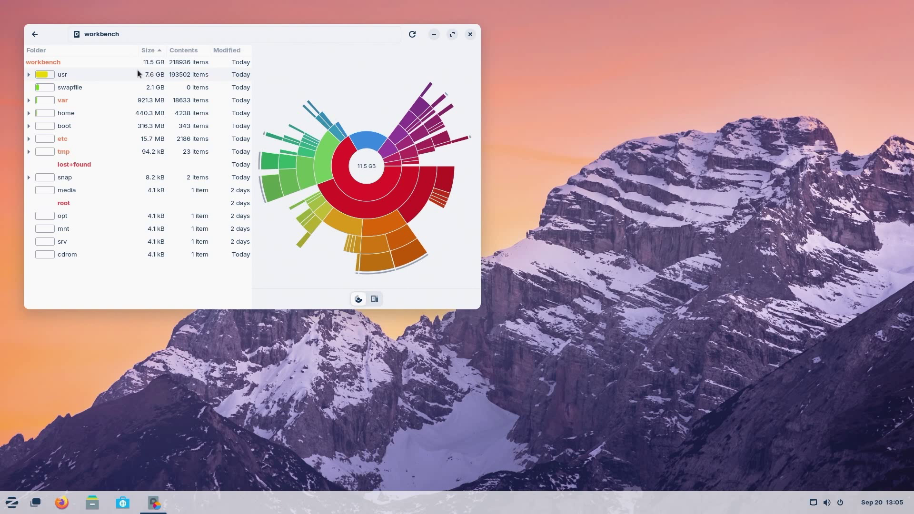
left_click(3, 510)
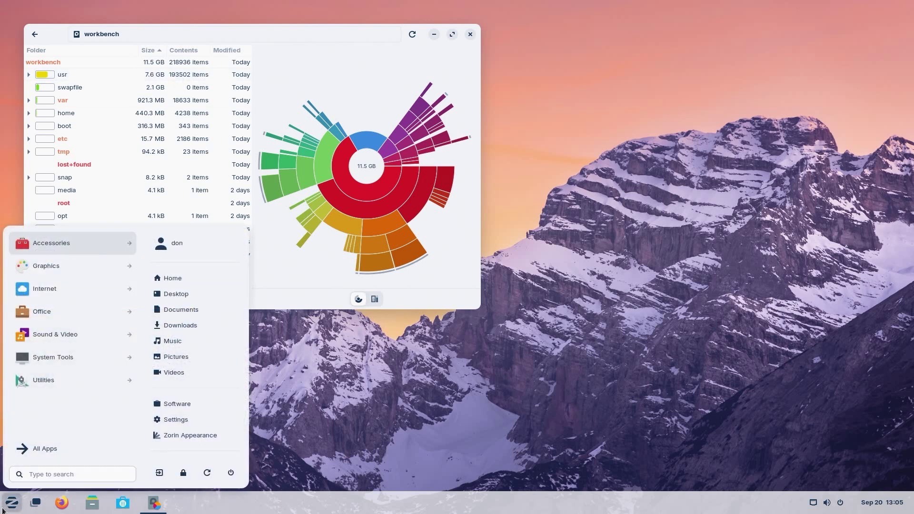
type("sys")
left_click(72, 243)
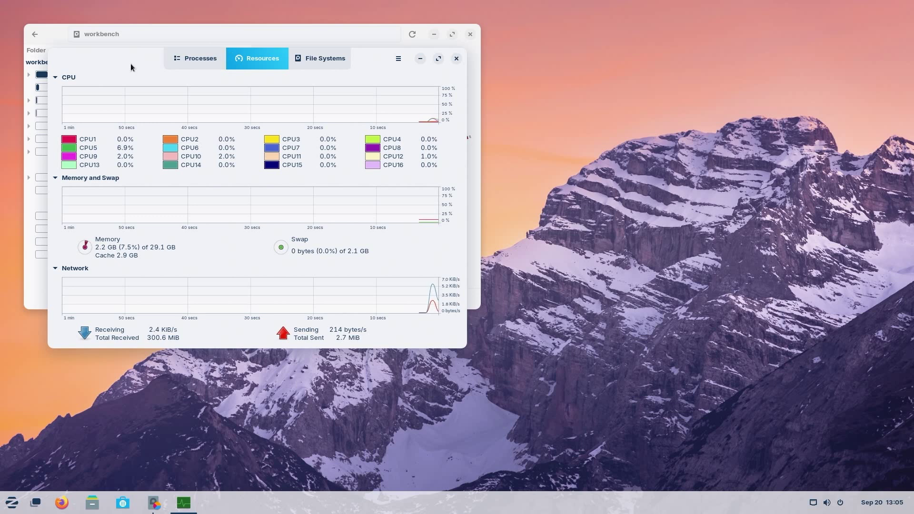
left_click_drag(131, 64, 474, 116)
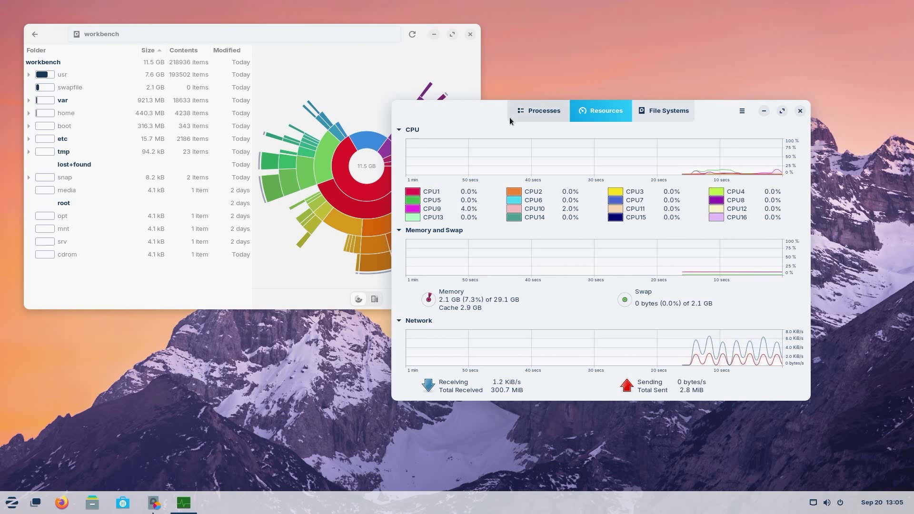
left_click_drag(510, 118, 404, 90)
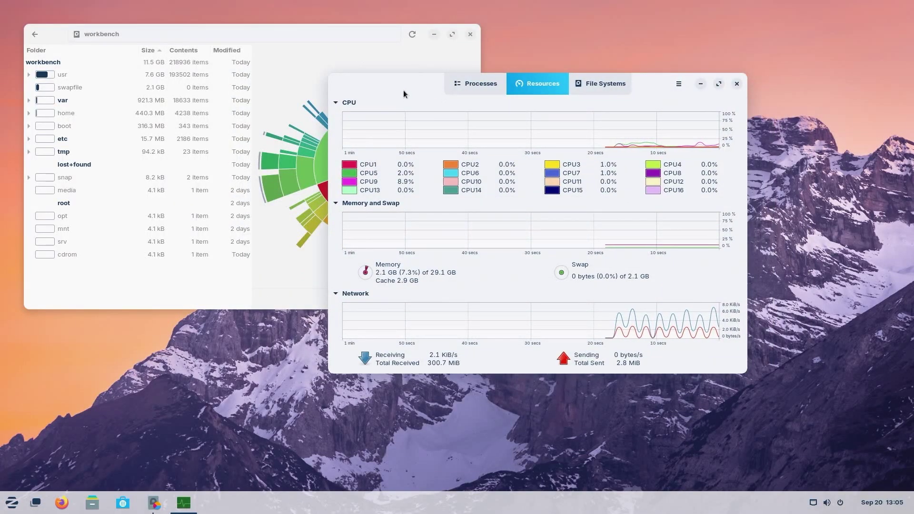
left_click(737, 84)
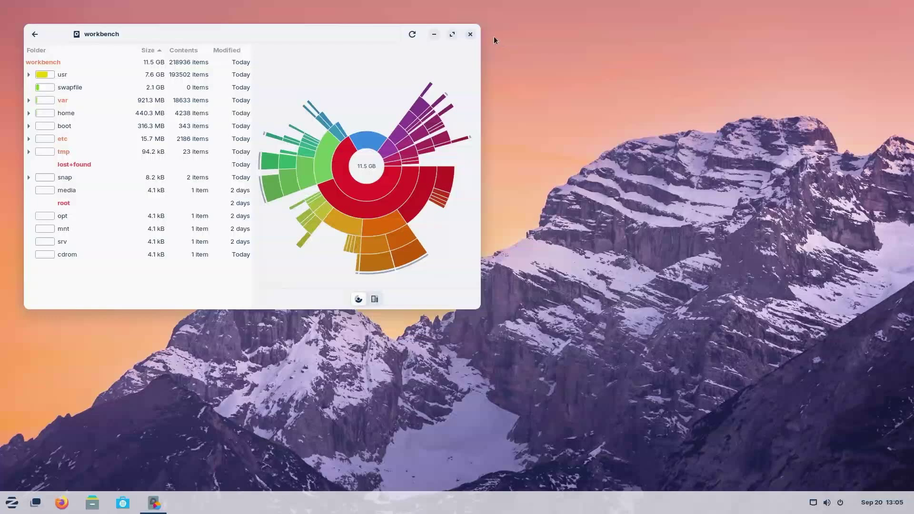
Close Disk Usage Analyzer, run setup_ftl .exe from Downloads, and reach Windows App Support
left_click(475, 36)
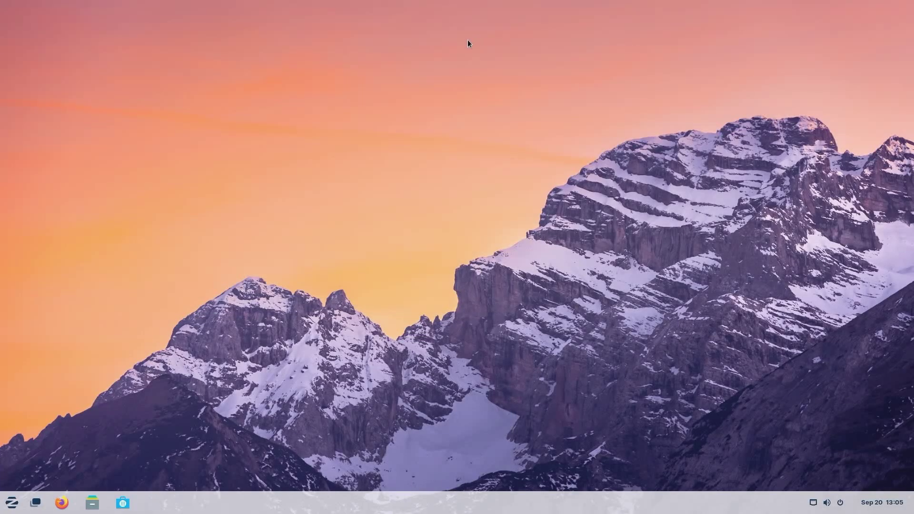
left_click(92, 503)
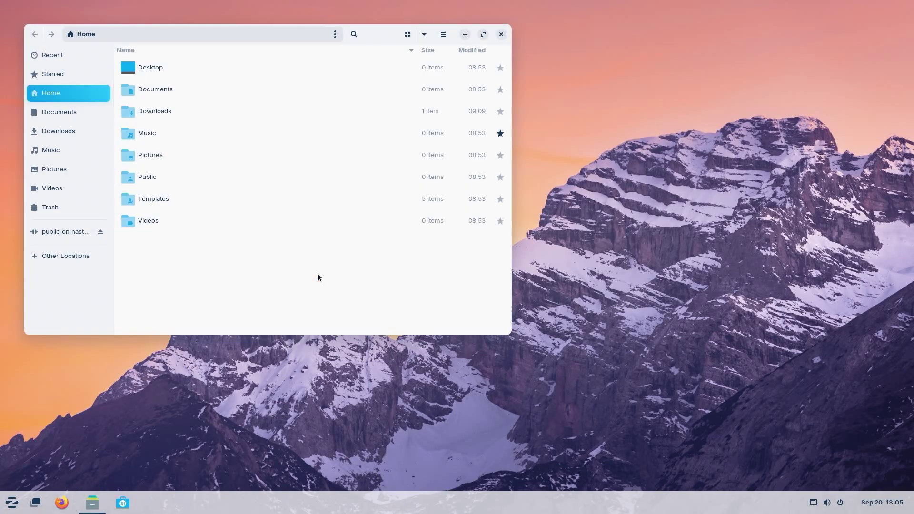
left_click(69, 132)
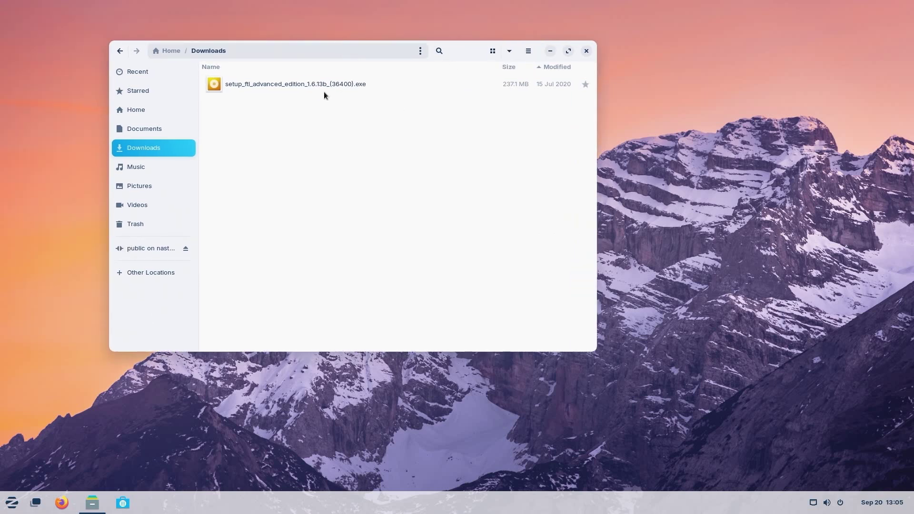
double_click(325, 91)
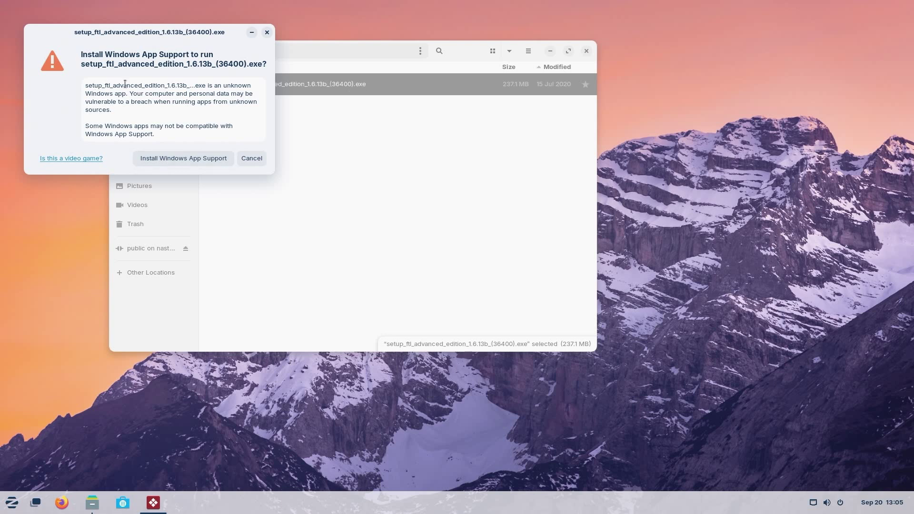
left_click(181, 158)
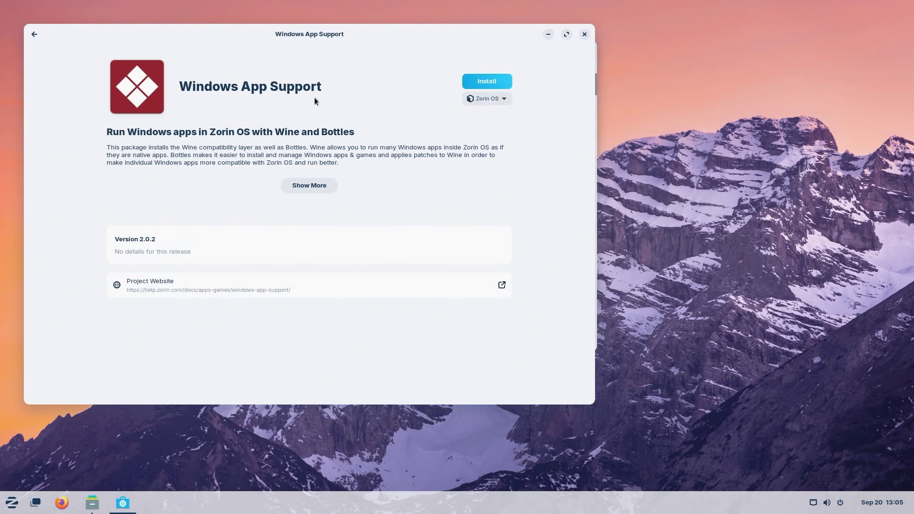
Check the Zorin OS package source, then begin installing Windows App Support
left_click(499, 98)
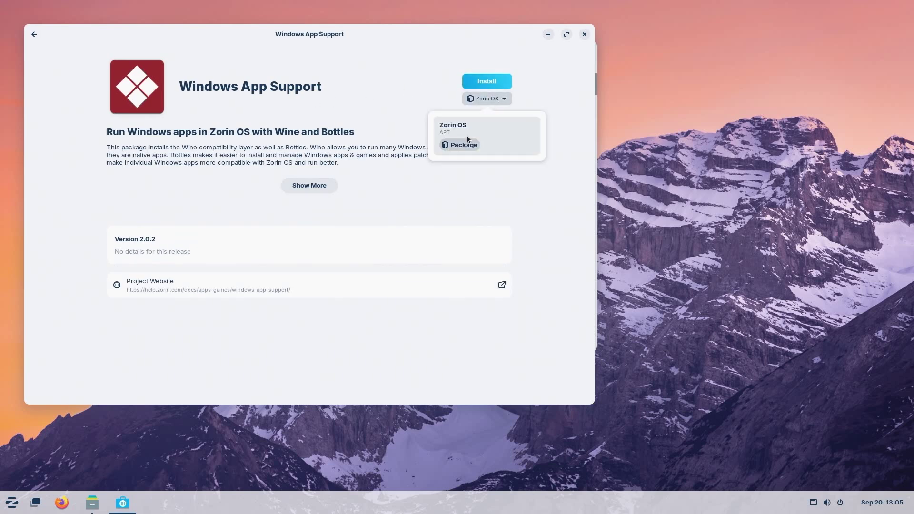
left_click(479, 86)
left_click(479, 86)
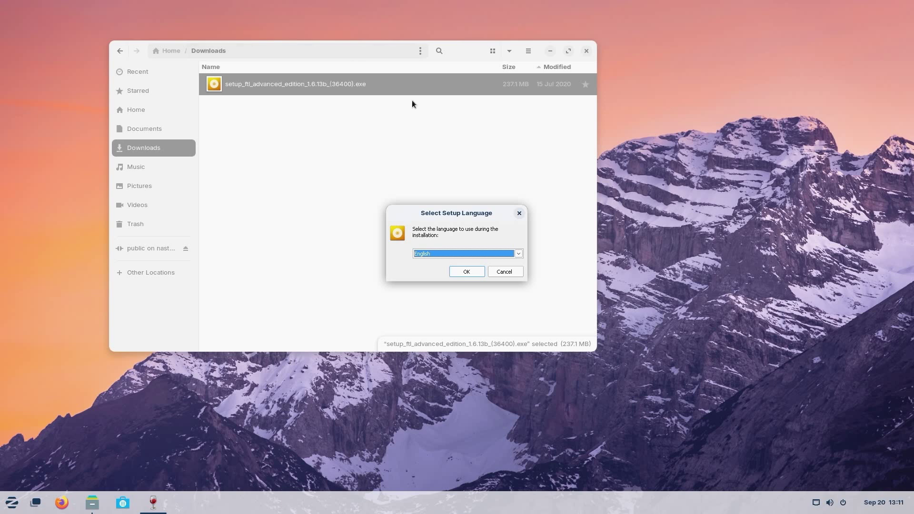
Look at the new Windows Apps launcher category, then cancel the setup language prompt
left_click_drag(465, 214, 733, 161)
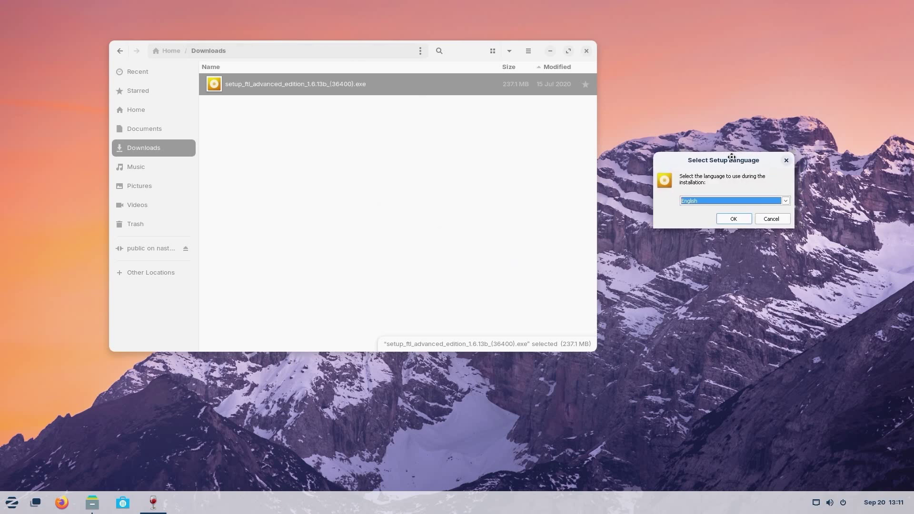
left_click(8, 509)
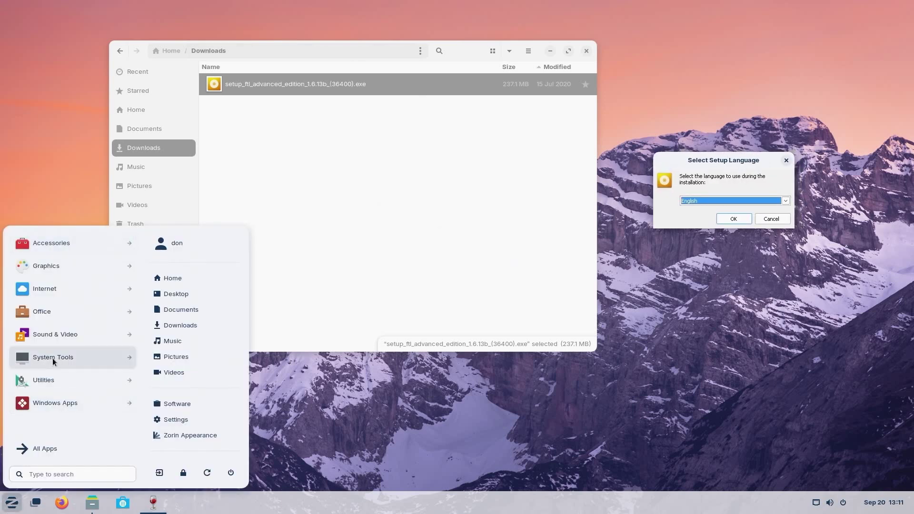
left_click(70, 404)
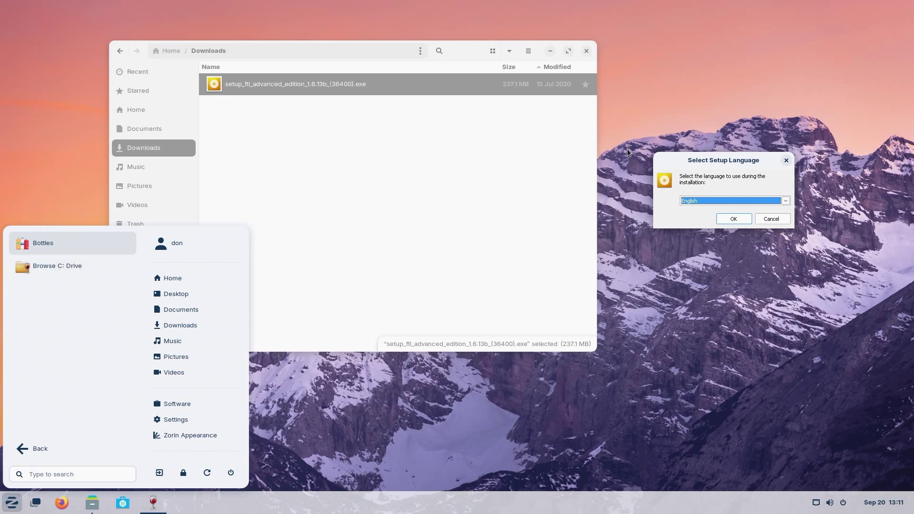
left_click(414, 101)
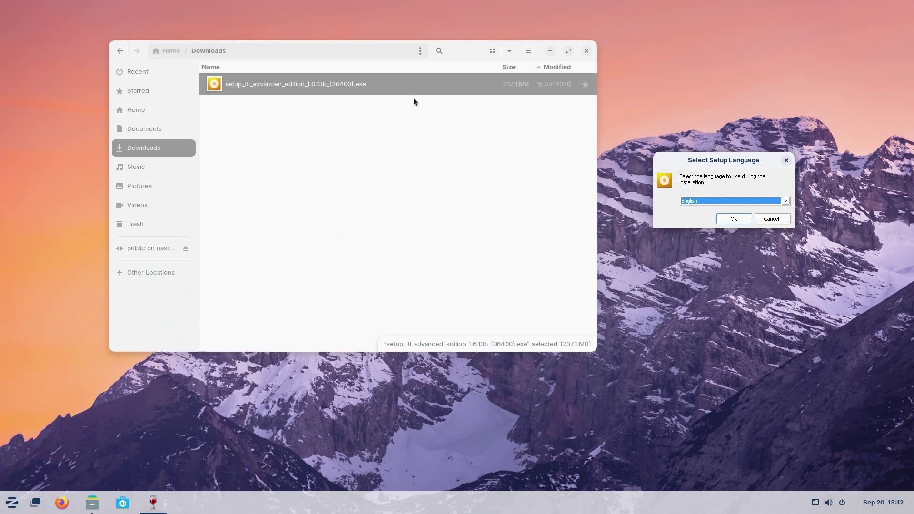
left_click(766, 220)
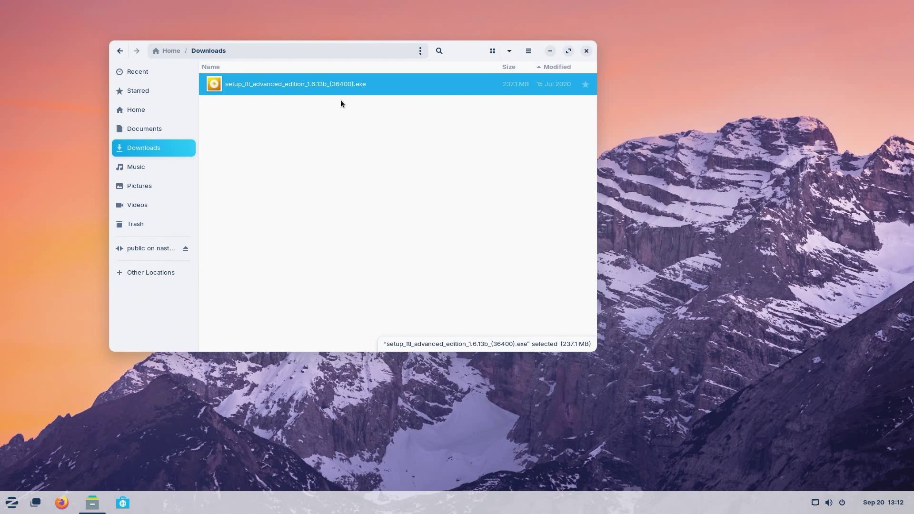
Rerun the FTL setup in English, install FTL: Advanced Edition, and launch it
double_click(329, 85)
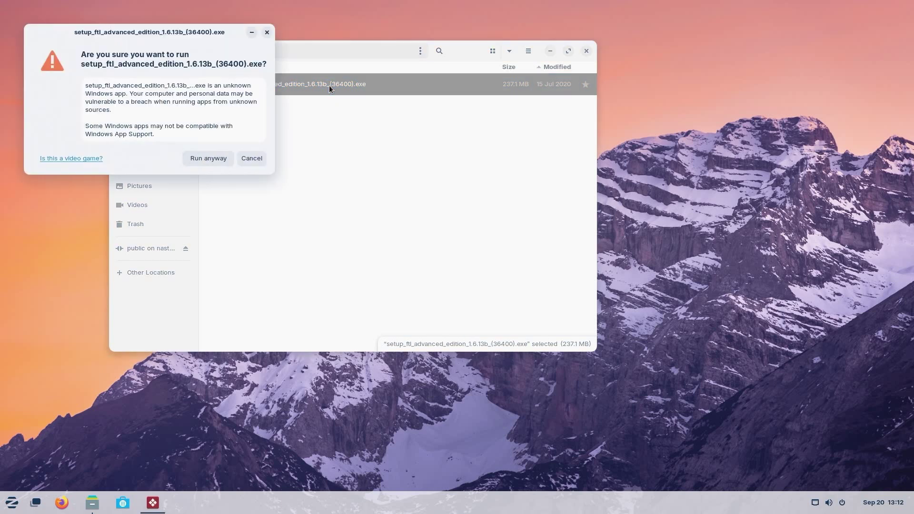
left_click(211, 158)
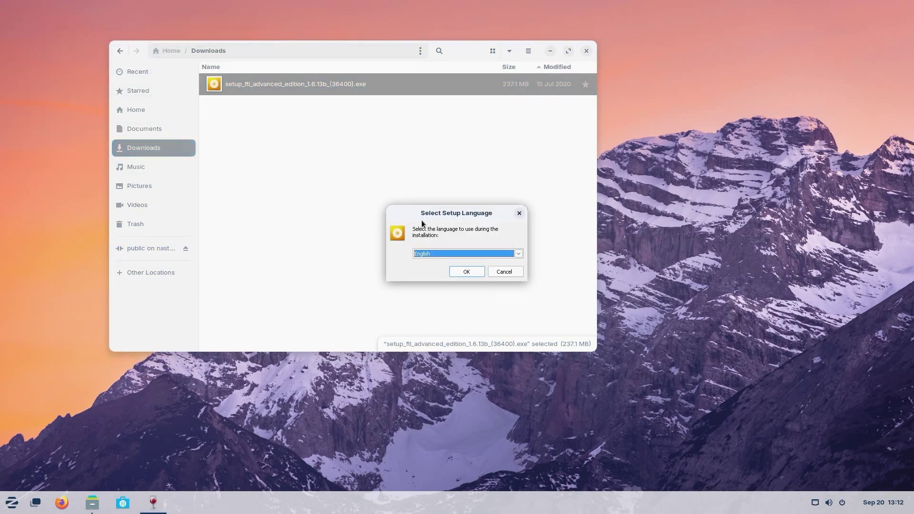
left_click_drag(463, 215, 609, 181)
left_click(614, 238)
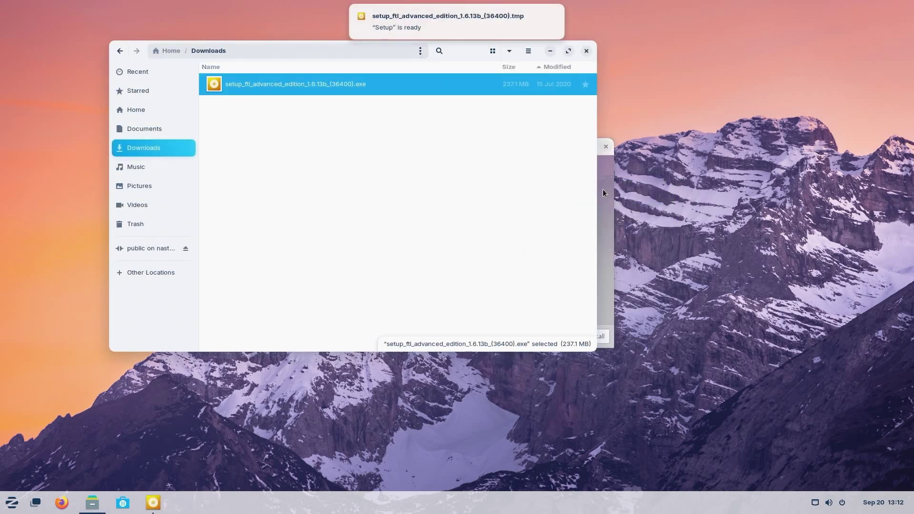
left_click(603, 190)
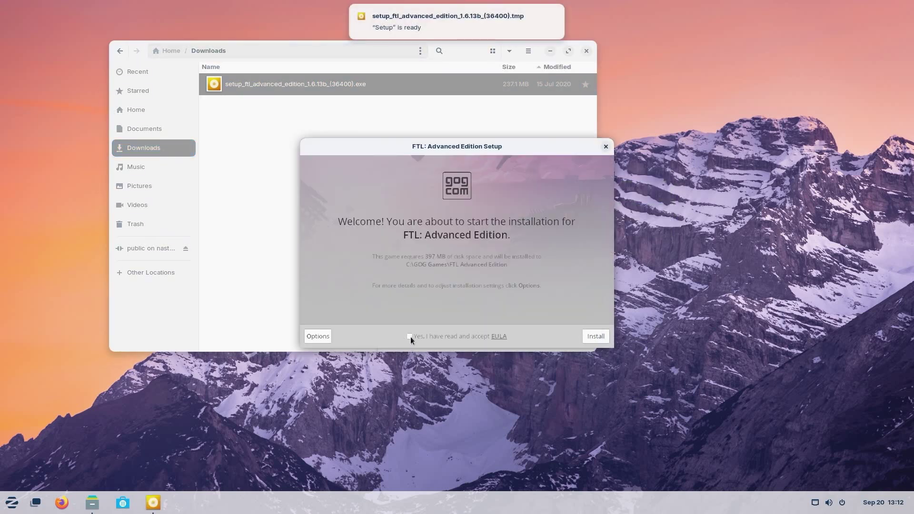
left_click(595, 336)
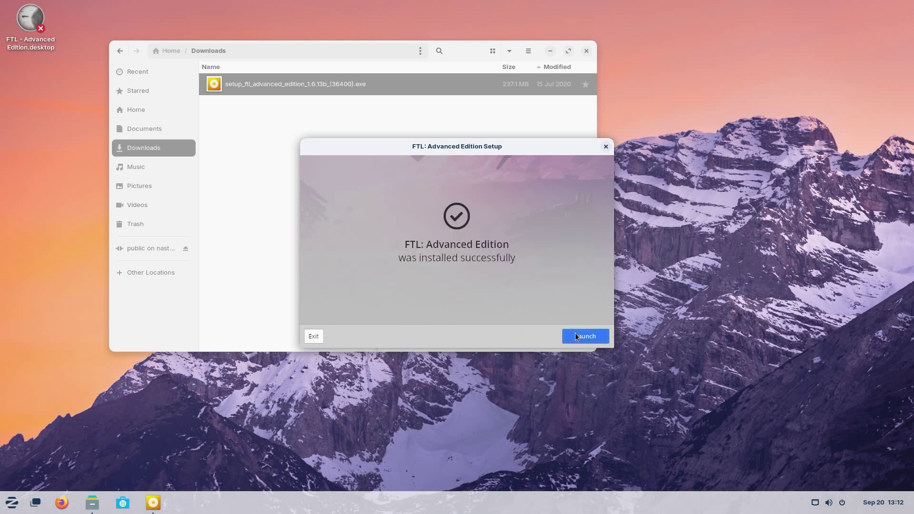
left_click(575, 332)
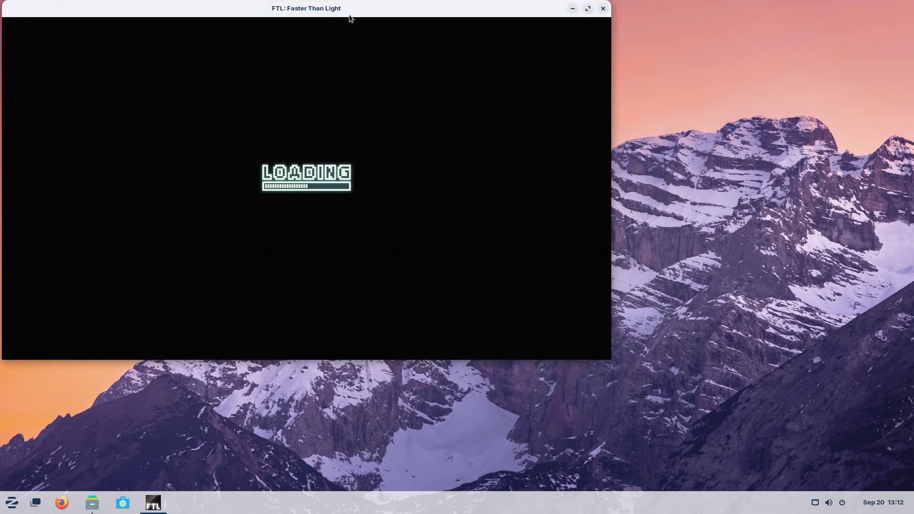
Choose English in FTL, dismiss the welcome message, and quit the game
left_click_drag(349, 14, 530, 67)
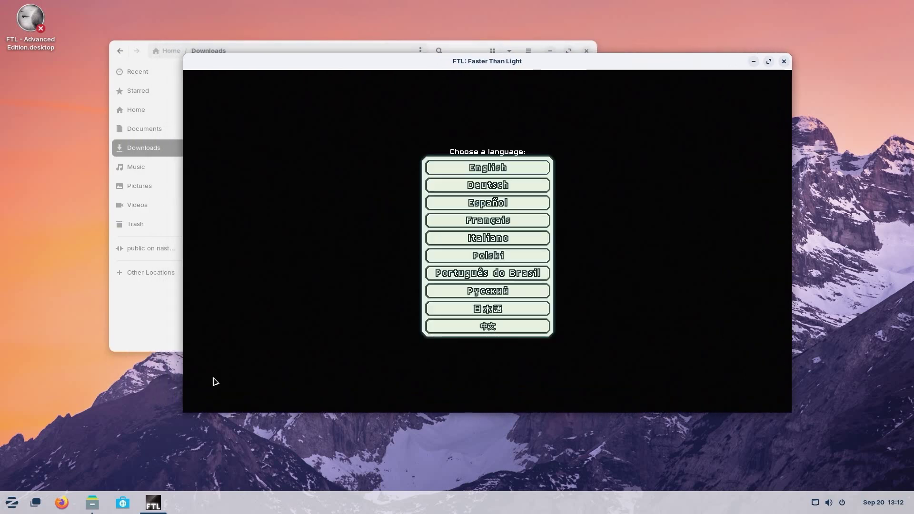
left_click(518, 170)
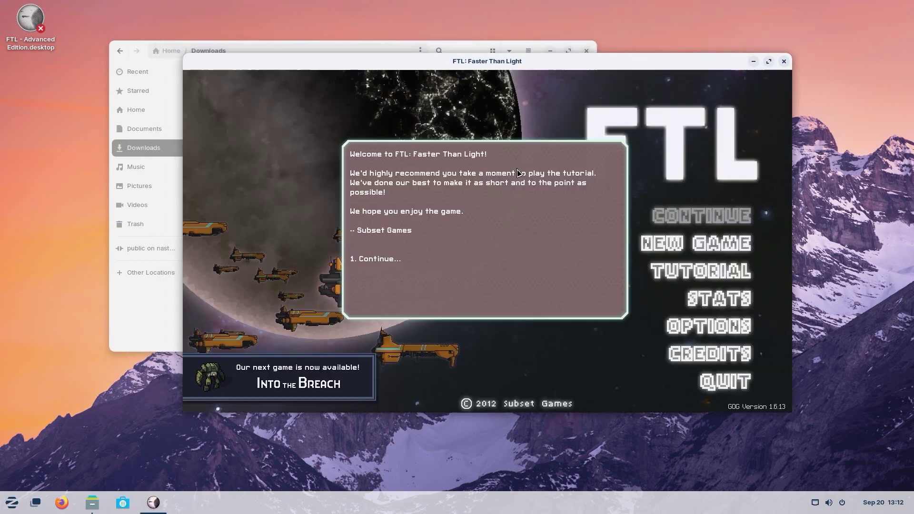
left_click(724, 383)
left_click(718, 382)
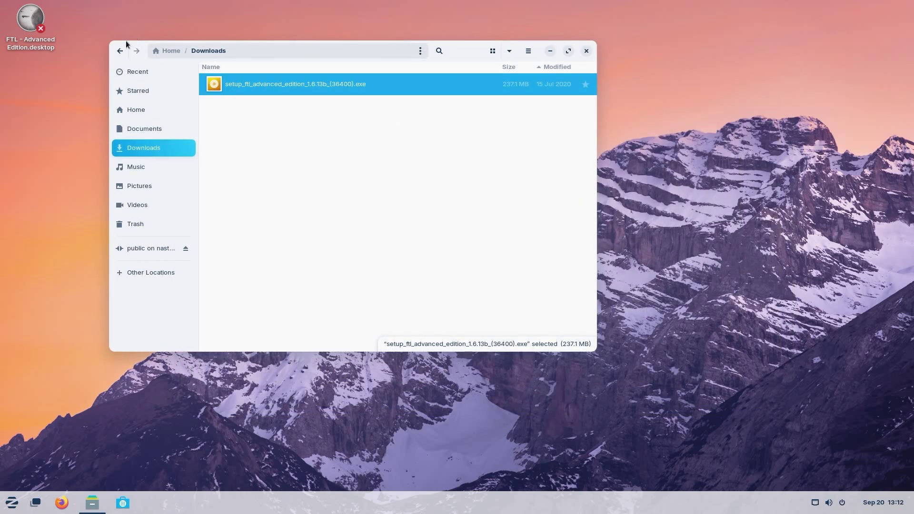
Launch Bottles from the Windows apps category and step through its welcome tour
left_click(12, 503)
left_click(40, 406)
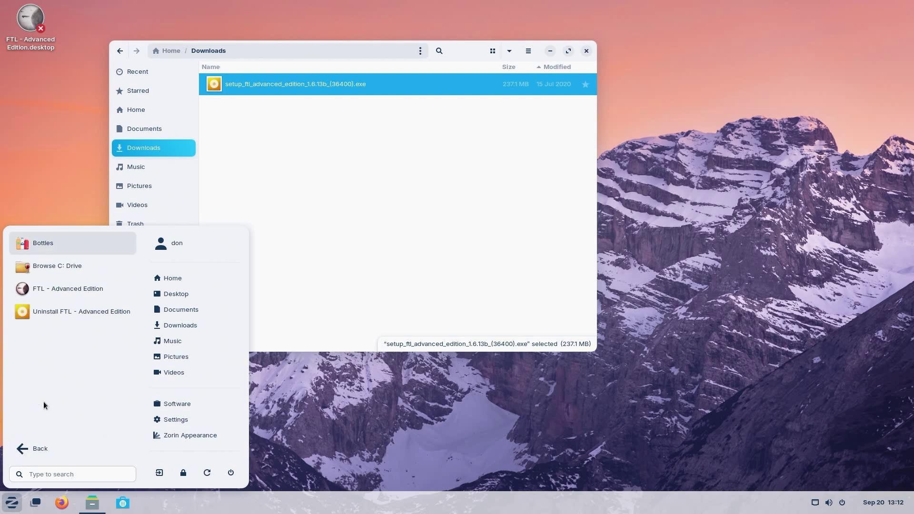
left_click(76, 248)
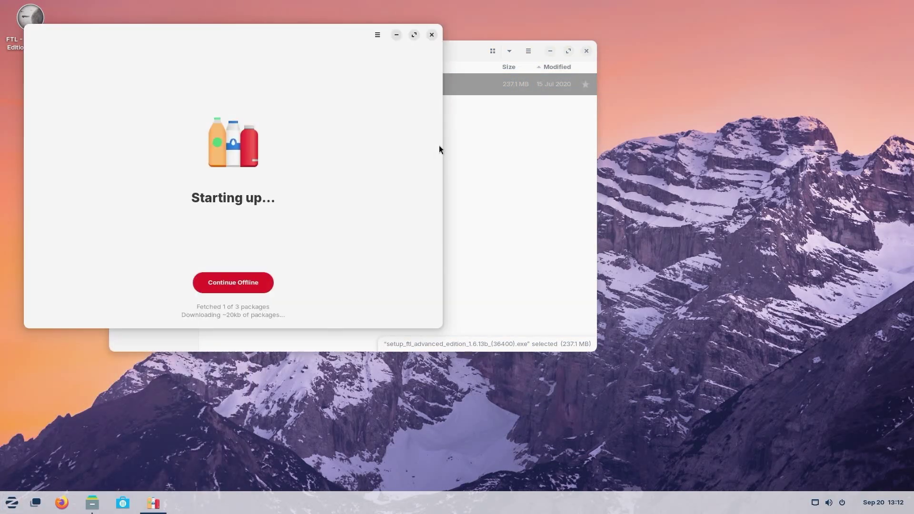
left_click(350, 186)
left_click(350, 186)
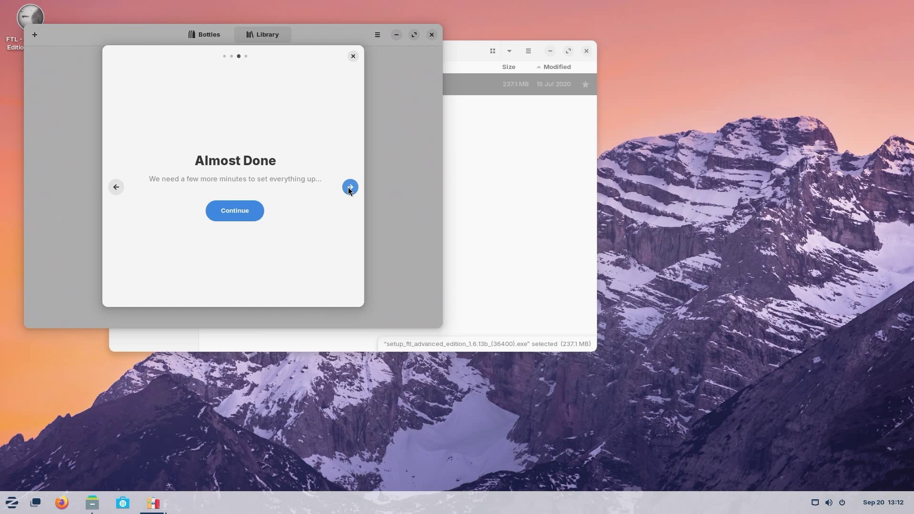
left_click(258, 213)
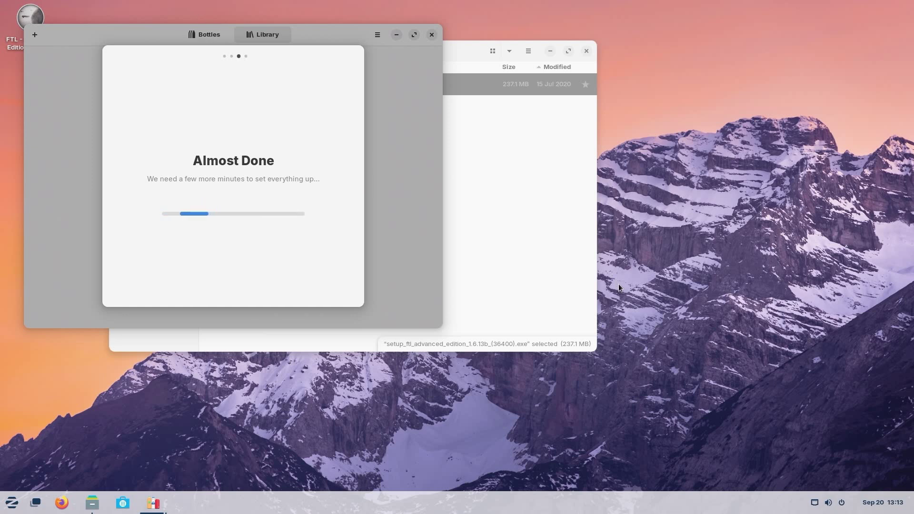
Finish the Bottles setup, check the Bottles and Library pages, then close Bottles
left_click(491, 137)
left_click_drag(455, 57, 742, 39)
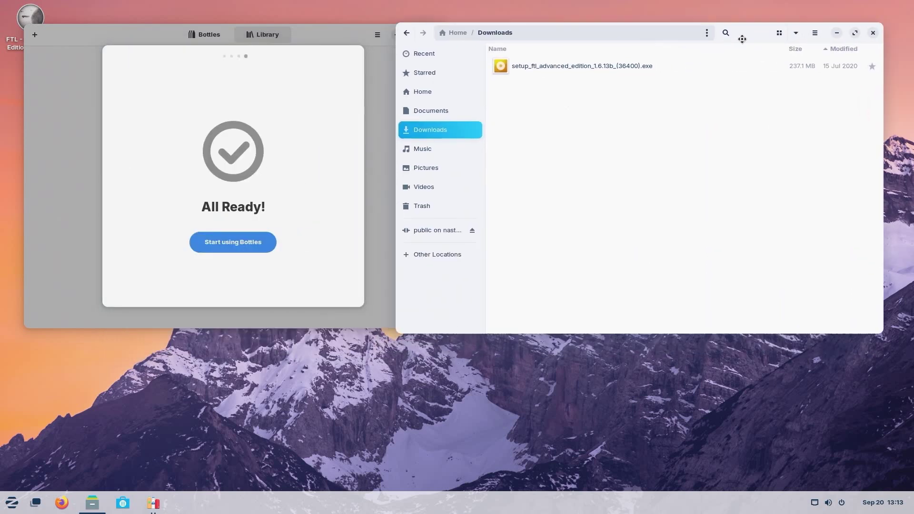
left_click(268, 244)
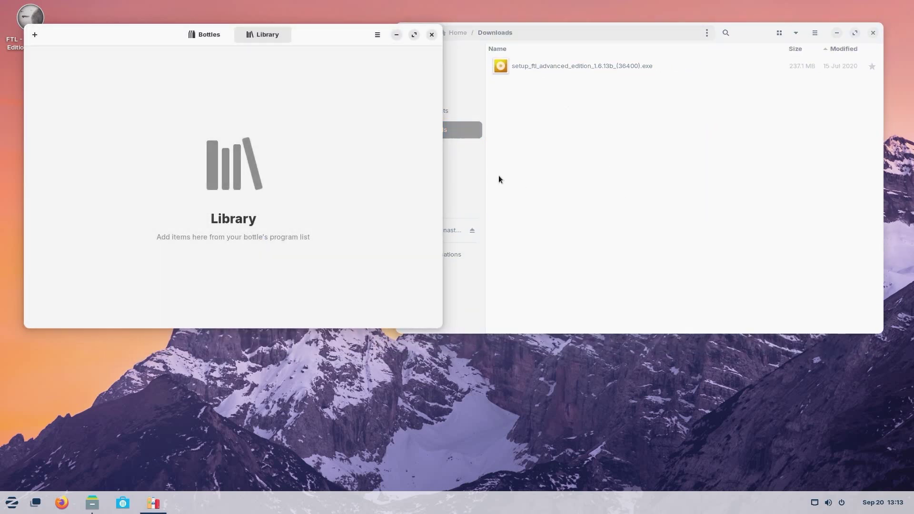
left_click(210, 38)
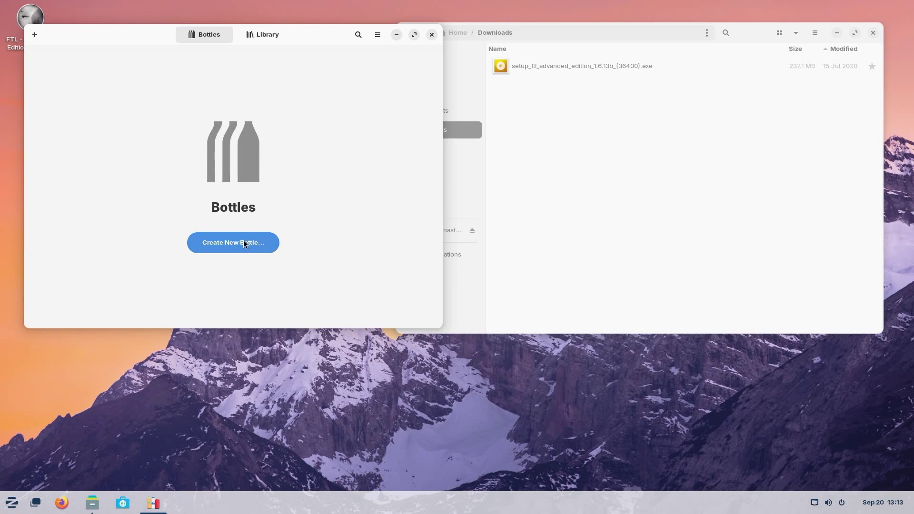
left_click(279, 38)
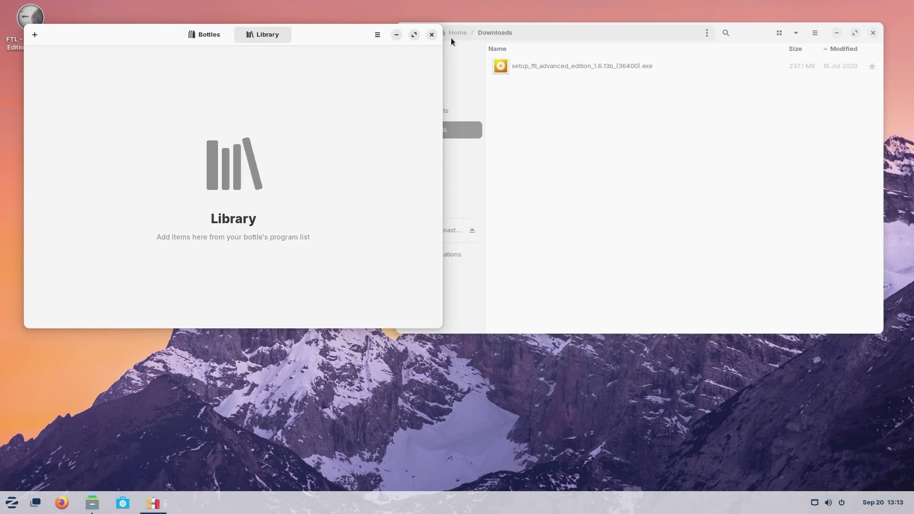
left_click(432, 34)
key("super")
key("super")
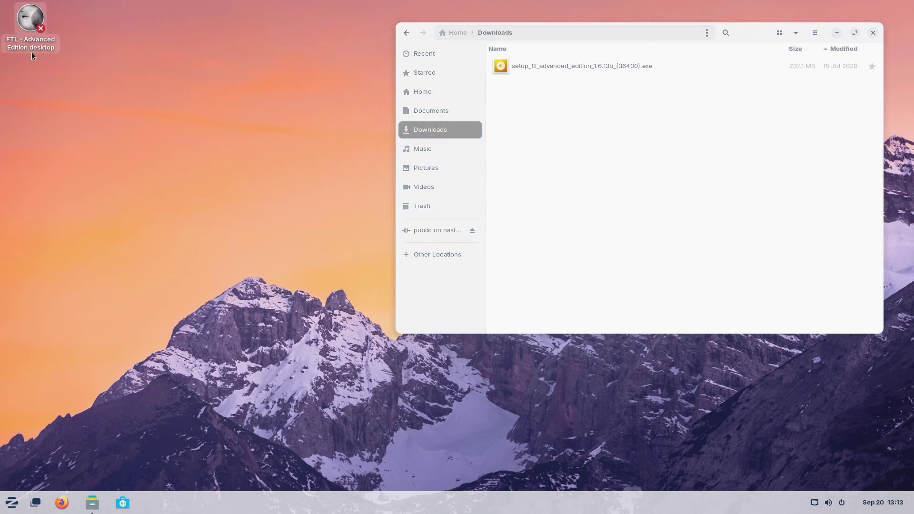
Search the web for 'notepadd++' and open the Notepad++ v8.7 release page
left_click(61, 503)
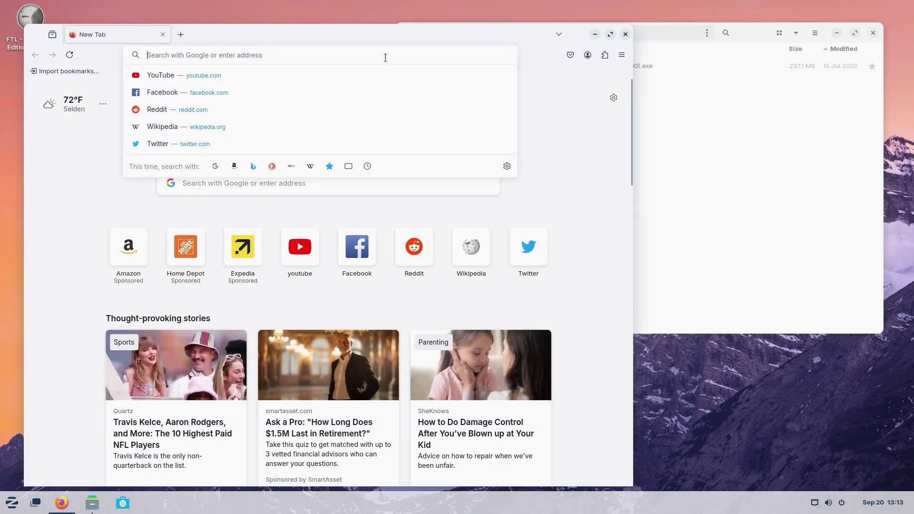
type("n")
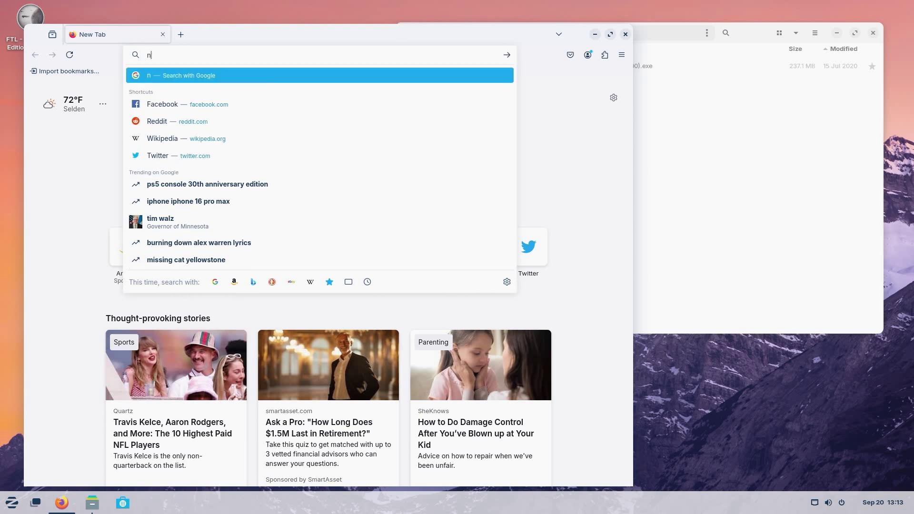
type("otepadd++")
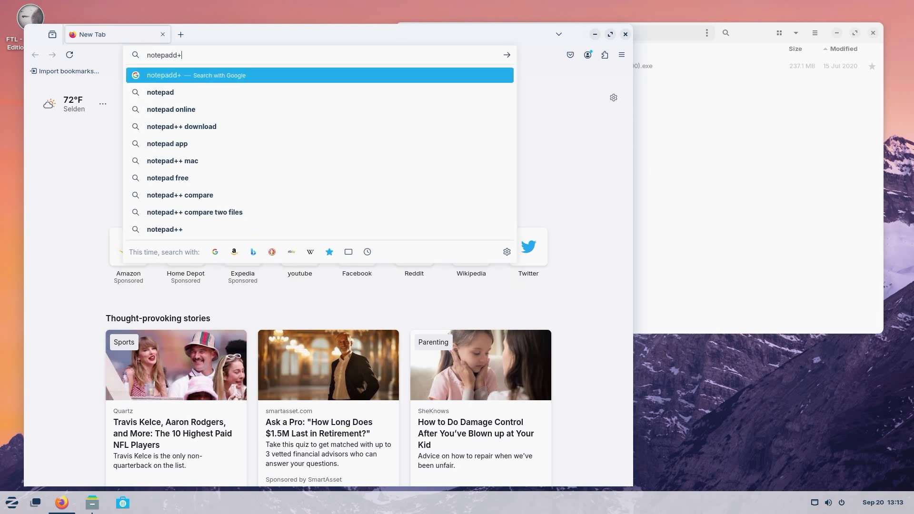
key("Return")
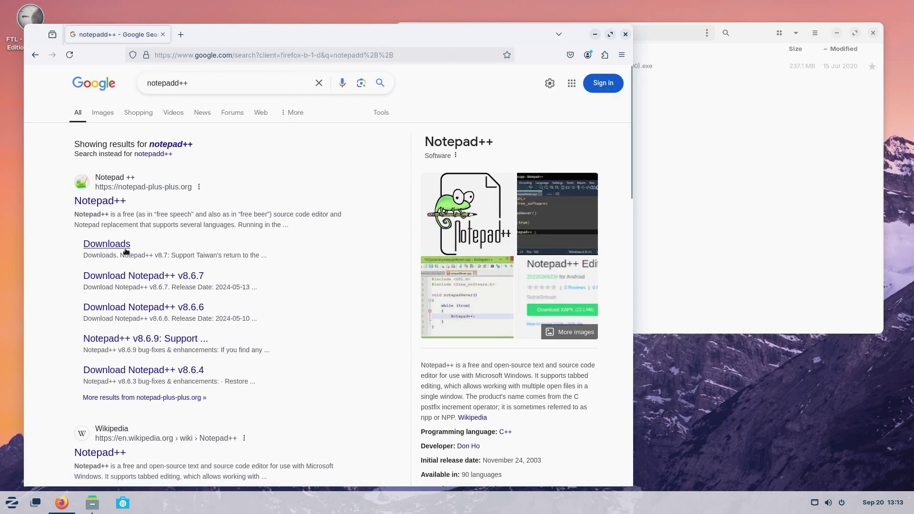
left_click(115, 245)
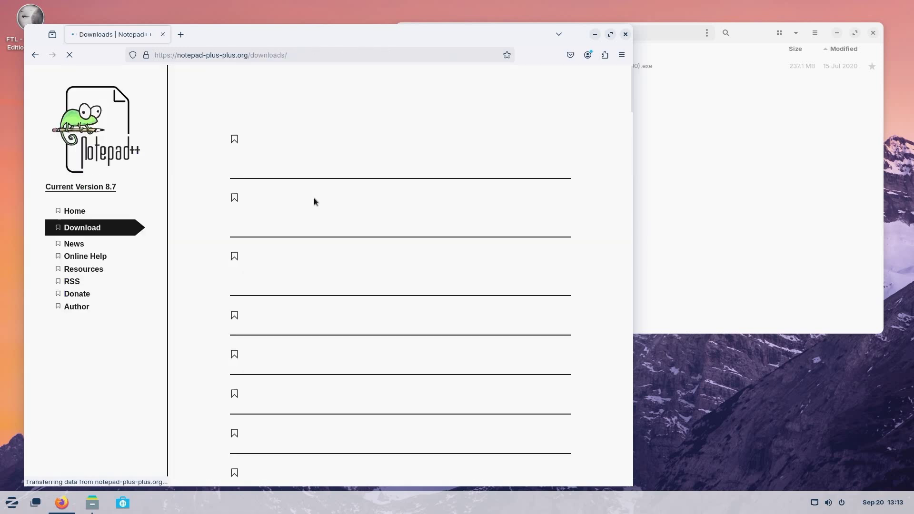
left_click(336, 139)
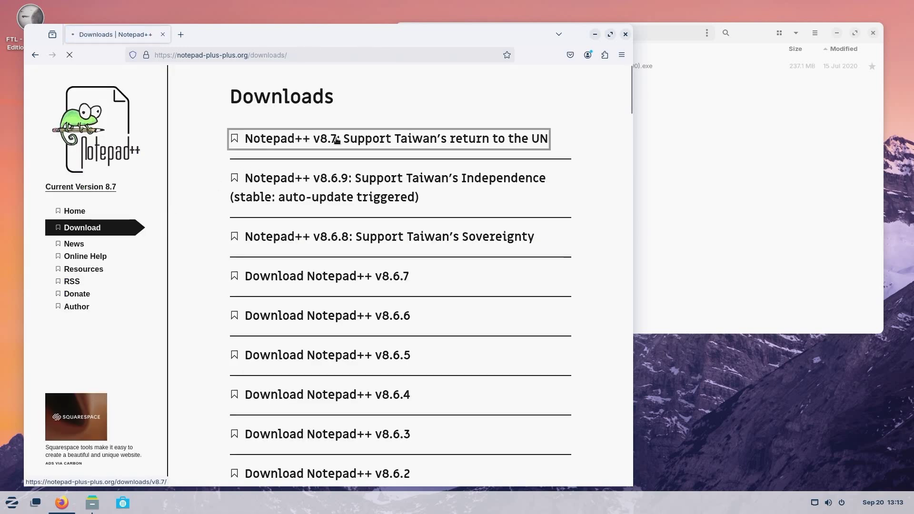
Download npp.8.7.Installer.x64.exe and bring up the Downloads folder
scroll(319, 323, "down", 3)
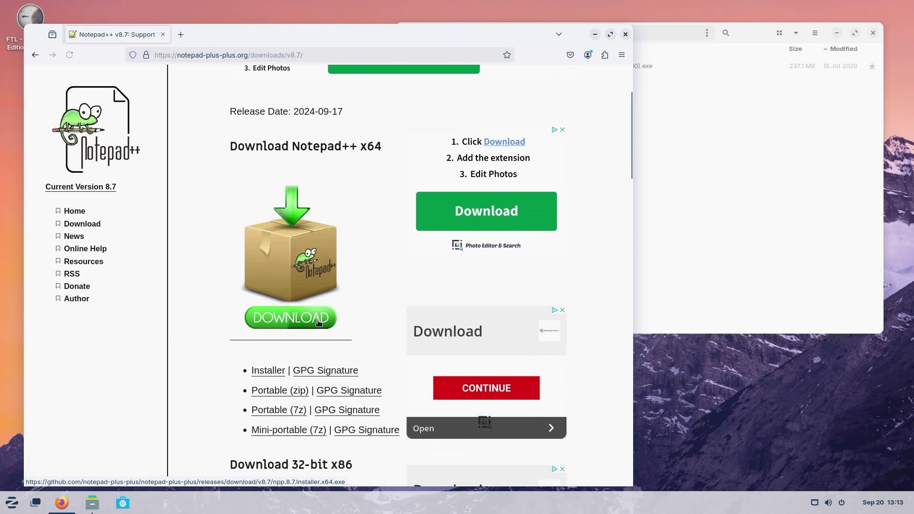
scroll(319, 320, "down", 5)
scroll(315, 314, "up", 3)
scroll(304, 305, "down", 5)
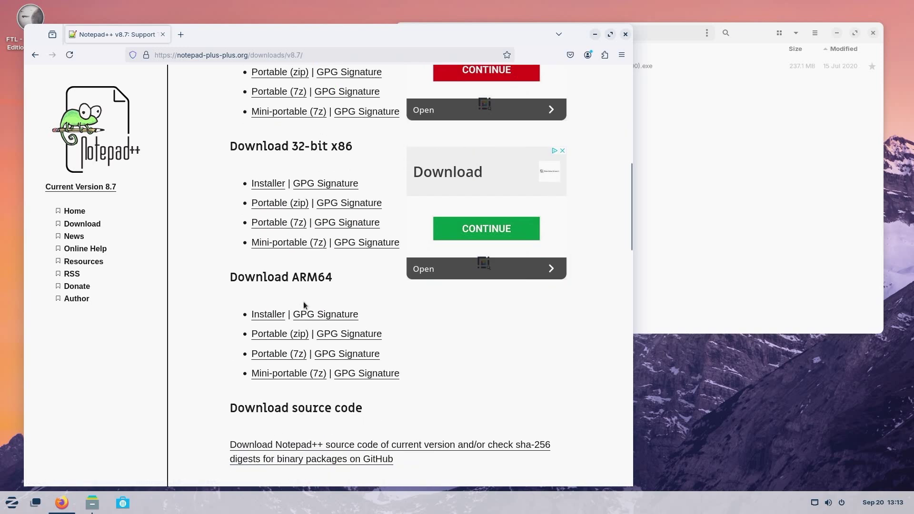
scroll(304, 305, "down", 1)
scroll(304, 305, "up", 8)
scroll(291, 348, "down", 1)
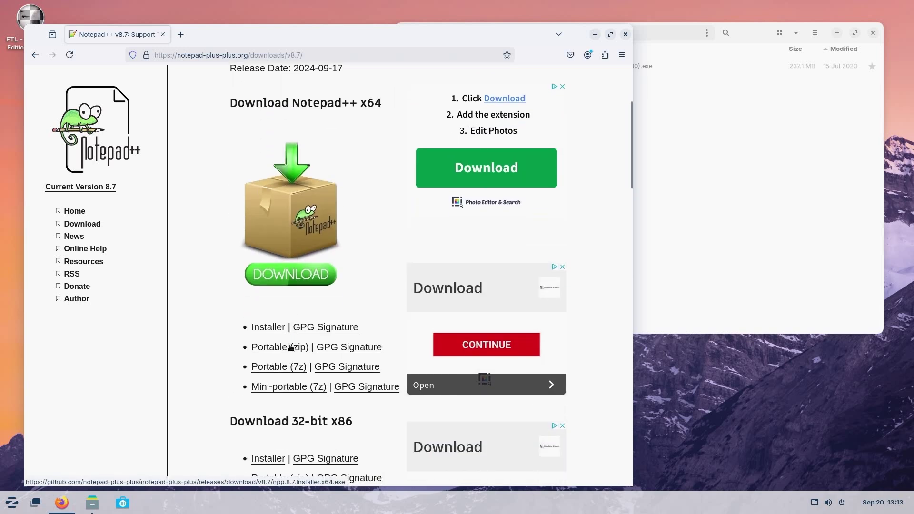
left_click(268, 325)
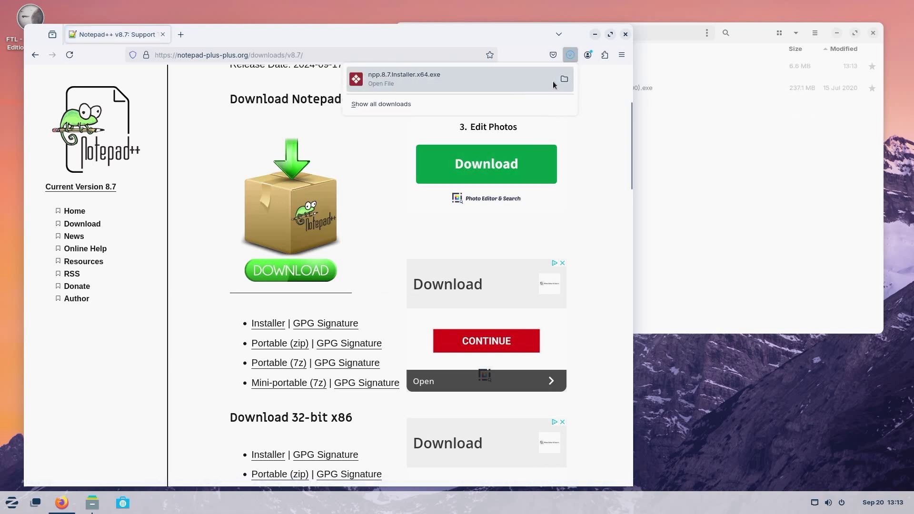
left_click(636, 124)
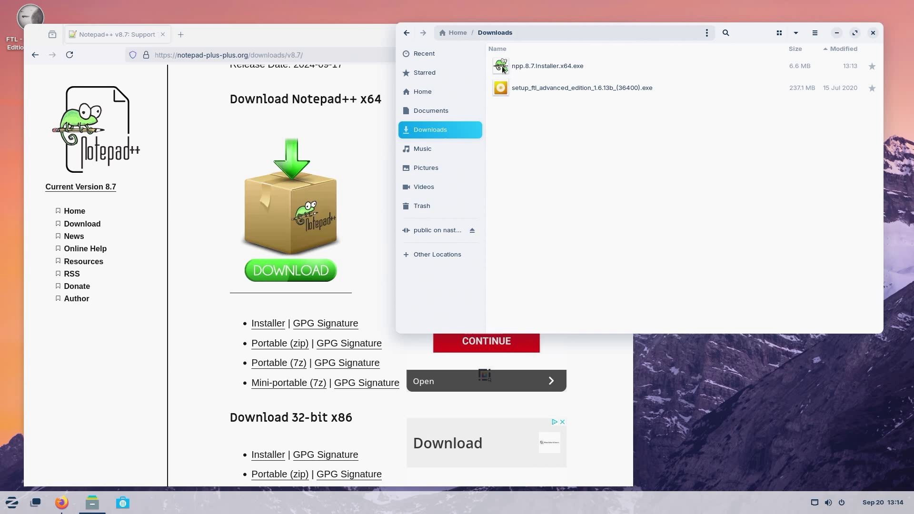
Run the downloaded Notepad++ installer anyway, close Firefox, and confirm the installer language
double_click(532, 71)
left_click(167, 192)
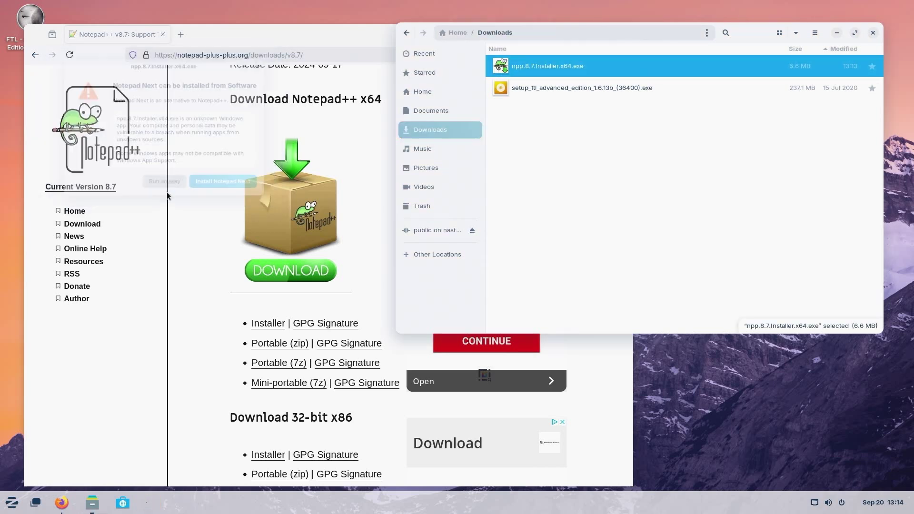
left_click(364, 39)
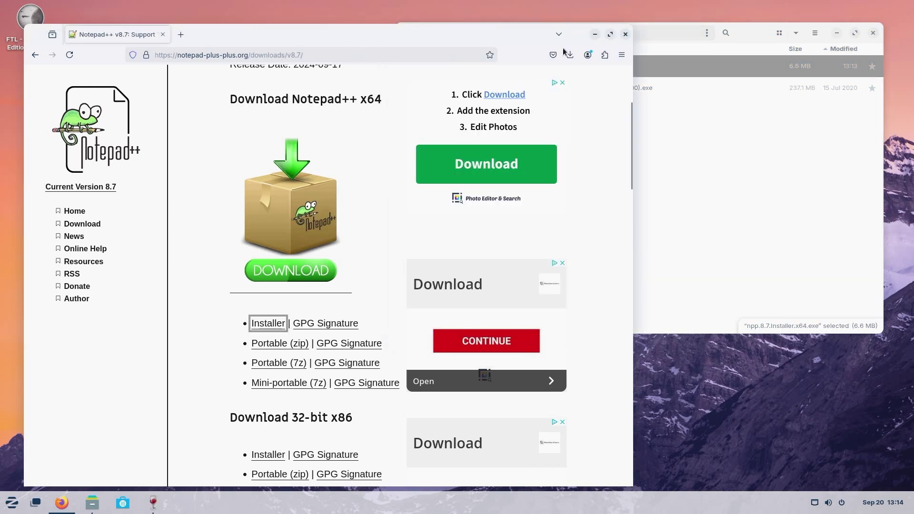
left_click(630, 33)
left_click(461, 272)
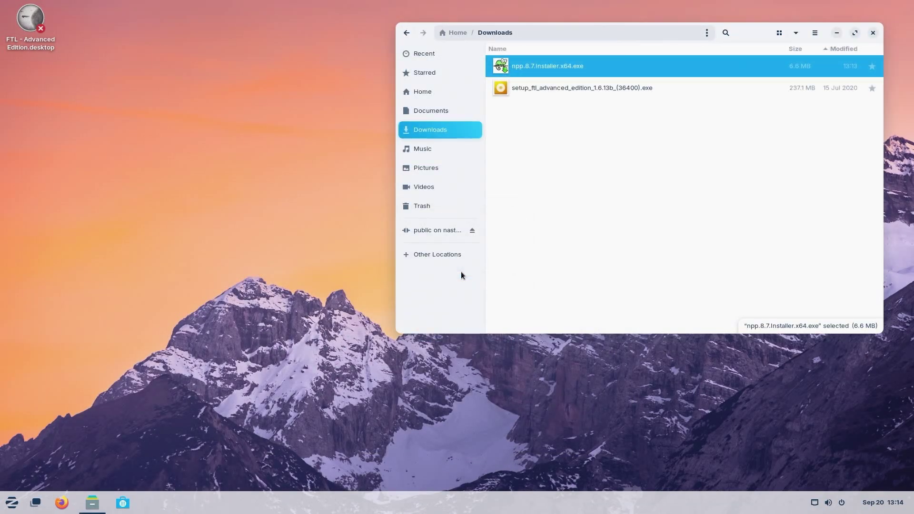
Complete Notepad++ v8.7 setup with default location and components, then launch it
left_click(511, 328)
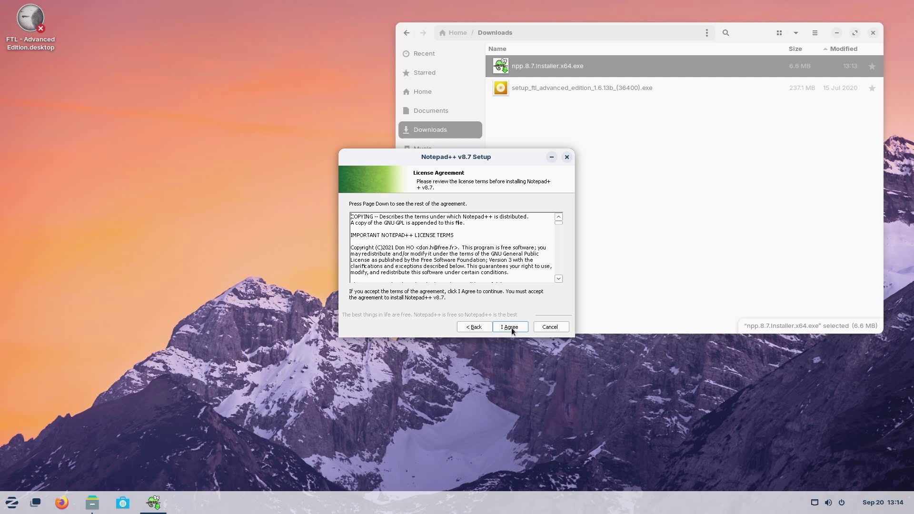
left_click(511, 327)
left_click(511, 328)
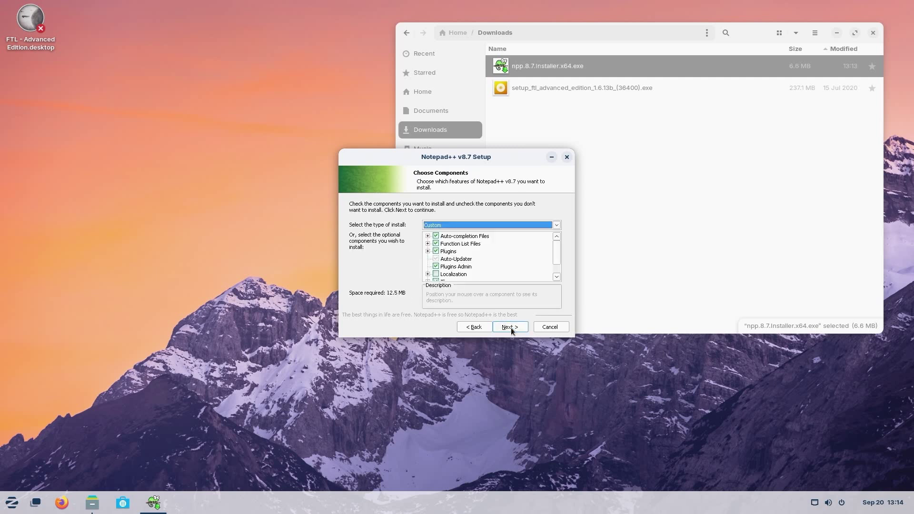
left_click(511, 328)
left_click(511, 327)
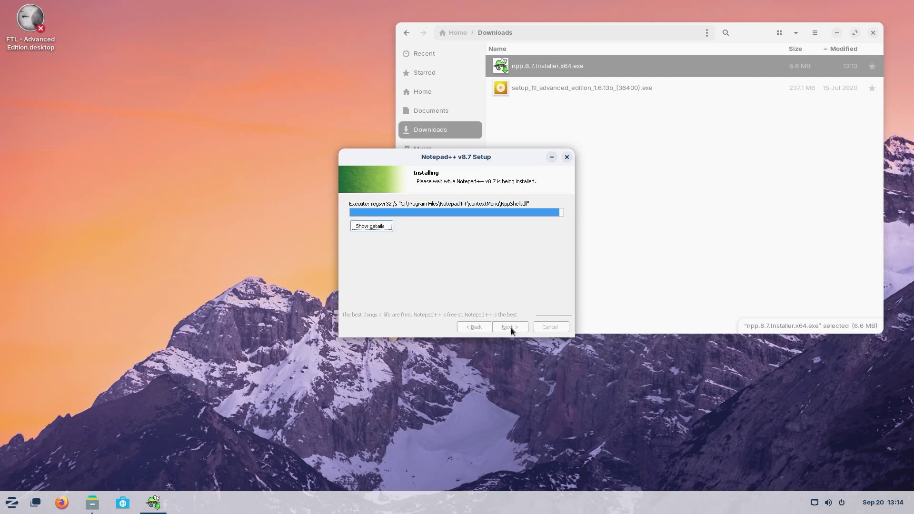
left_click(514, 327)
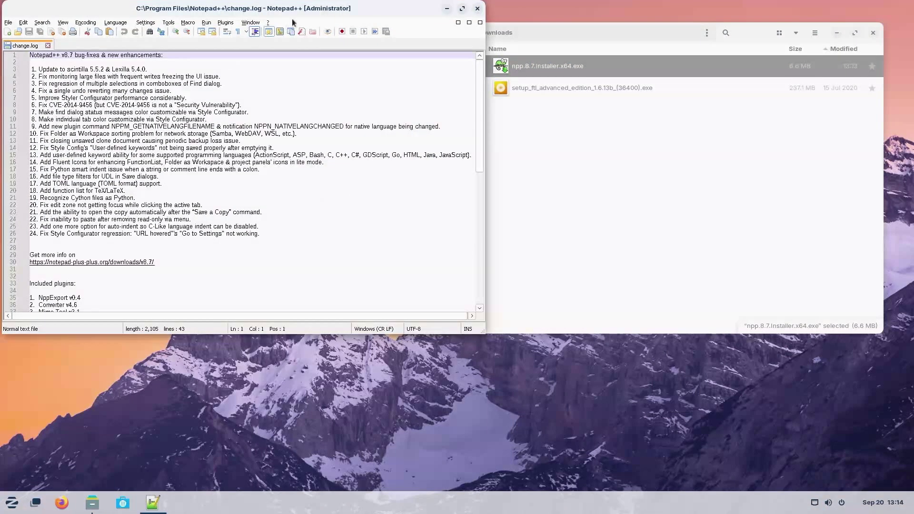
left_click_drag(301, 15, 651, 125)
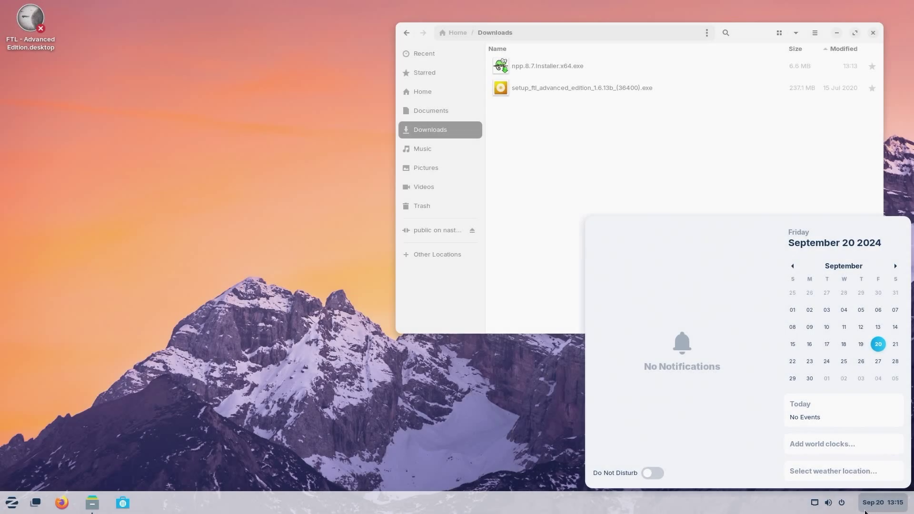
left_click(828, 502)
Open the calendar and notifications panel, then close it
left_click(898, 503)
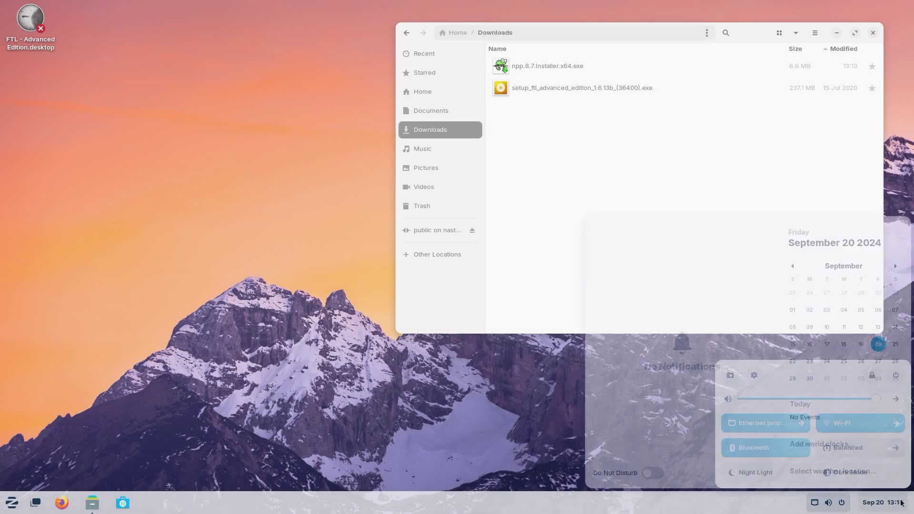
left_click(899, 503)
left_click(900, 504)
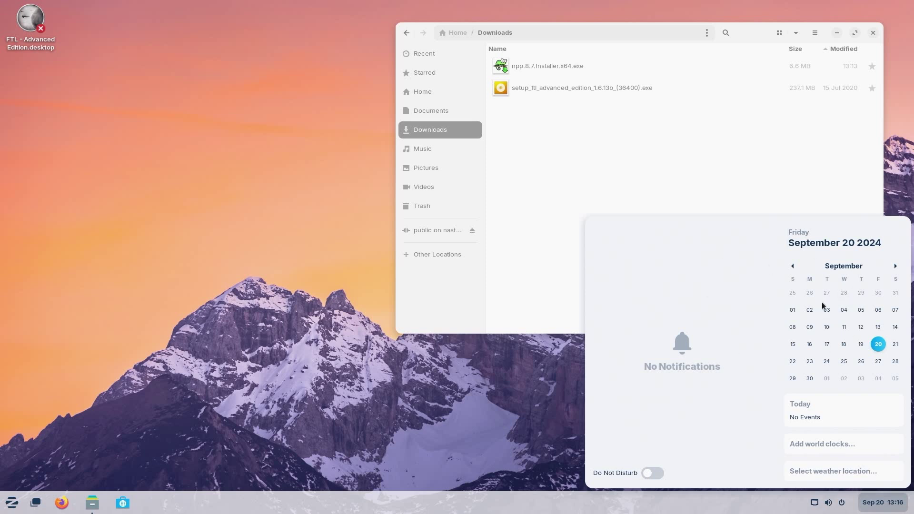
left_click(839, 503)
Turn Dark Mode on from Quick Settings, then switch back to the light theme
left_click(838, 504)
left_click(839, 504)
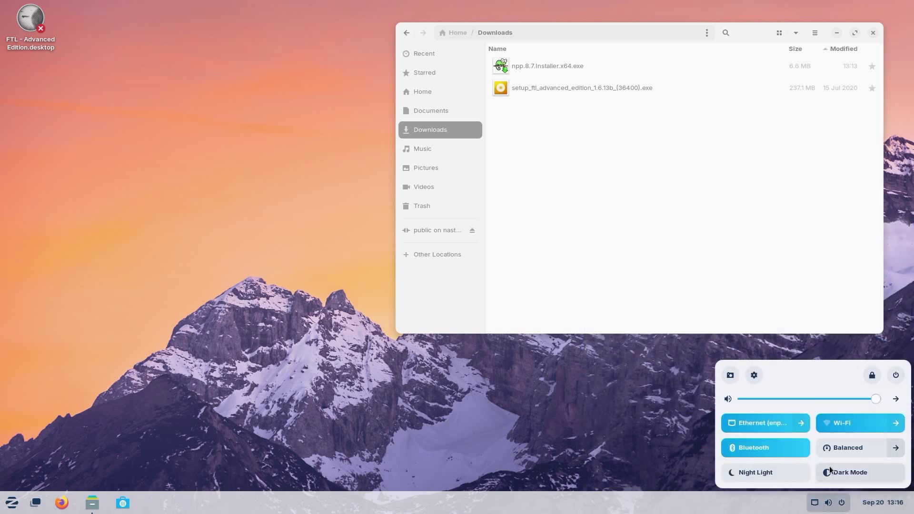
left_click(841, 475)
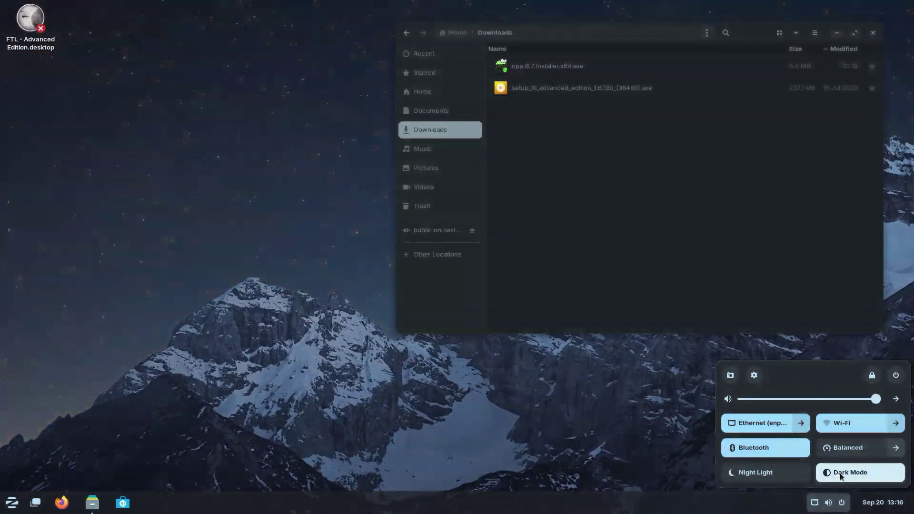
left_click(841, 476)
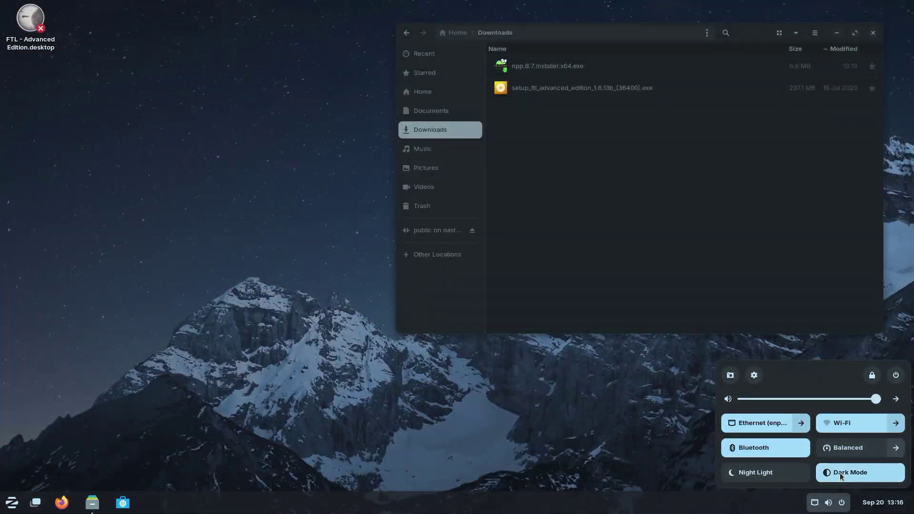
left_click(393, 438)
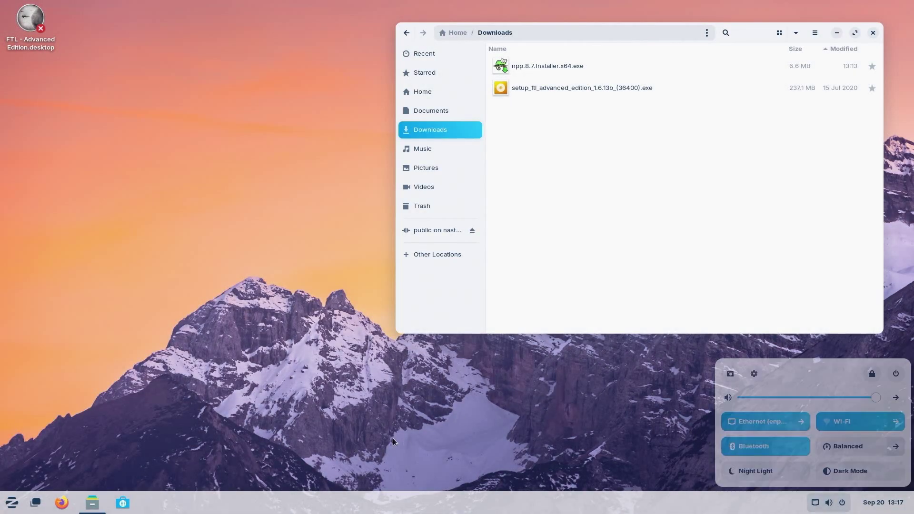
left_click(12, 503)
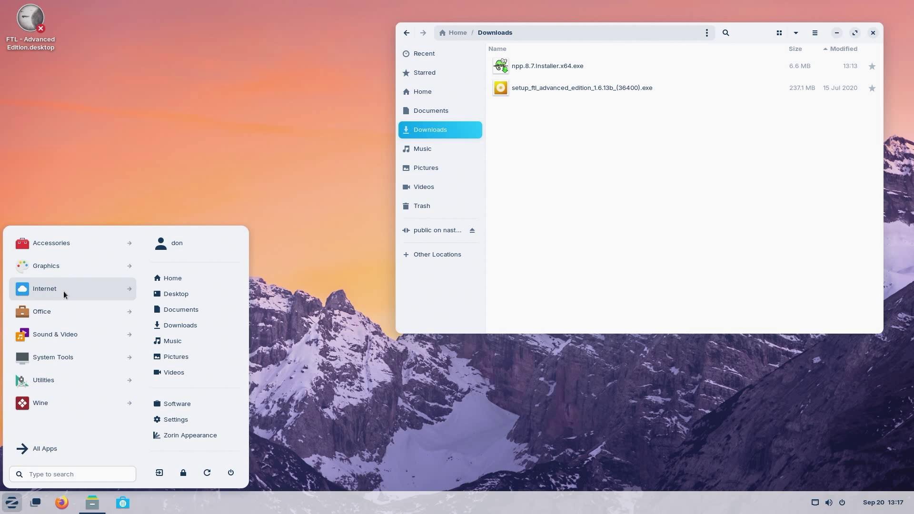
Open Extension Manager via an 'ext' search and review the installed extensions
type("ext")
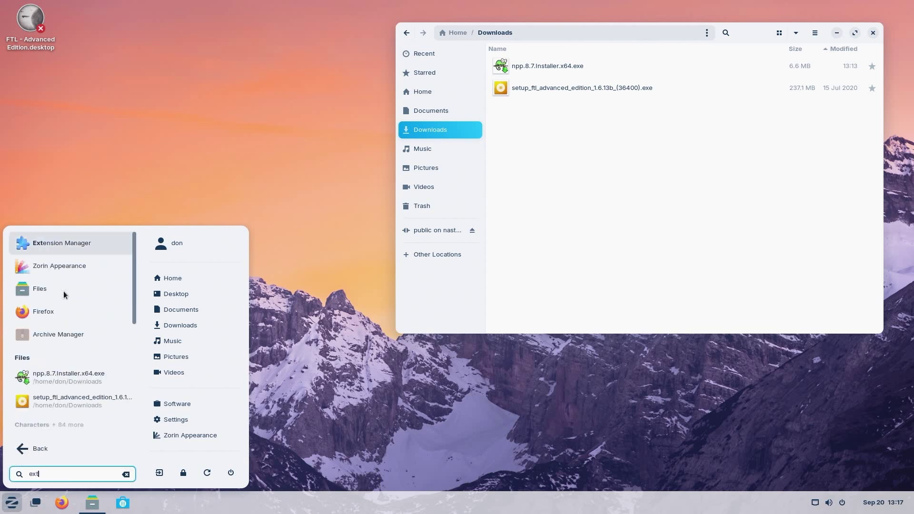
left_click(41, 250)
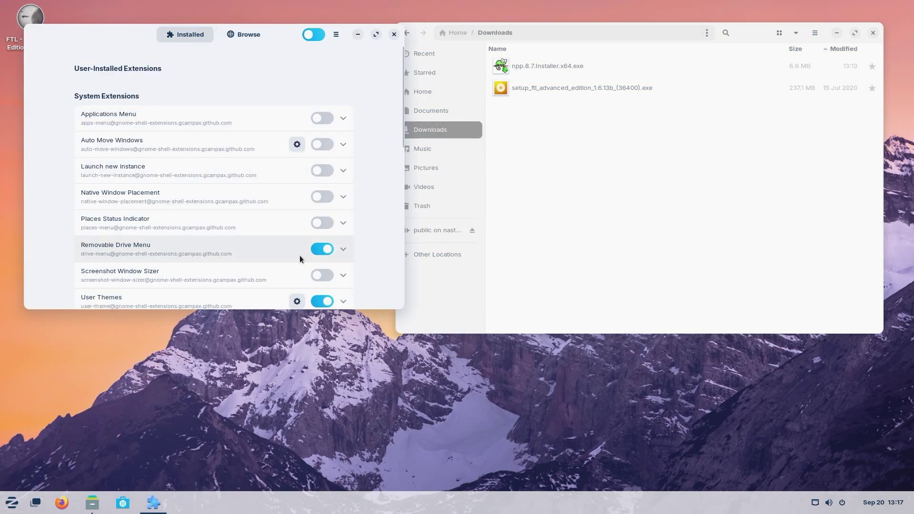
scroll(245, 235, "down", 5)
scroll(242, 229, "down", 5)
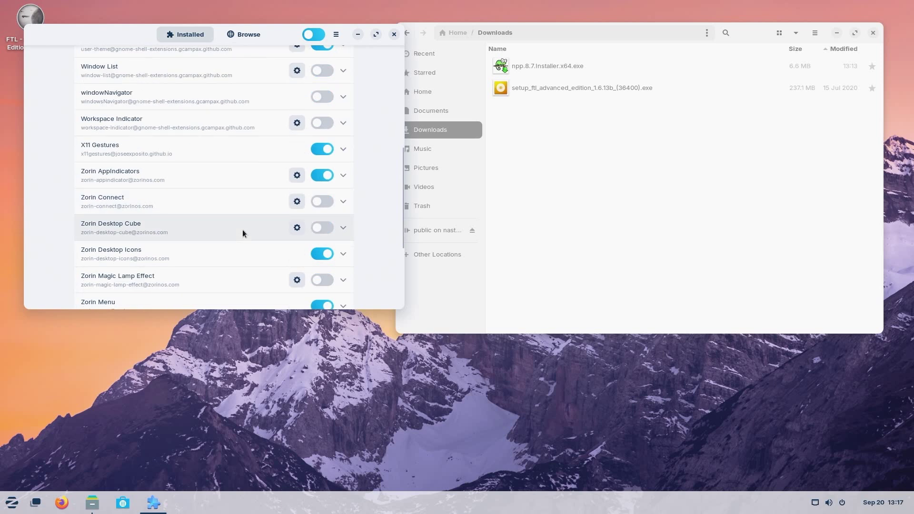
scroll(242, 229, "down", 3)
scroll(242, 229, "up", 10)
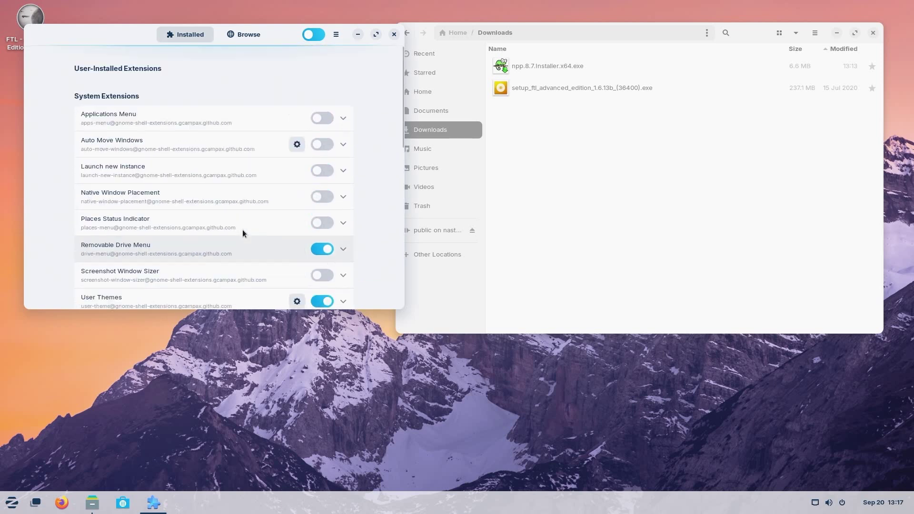
Search 'caff' in Browse and install the Caffeine extension
left_click(244, 36)
type("caff")
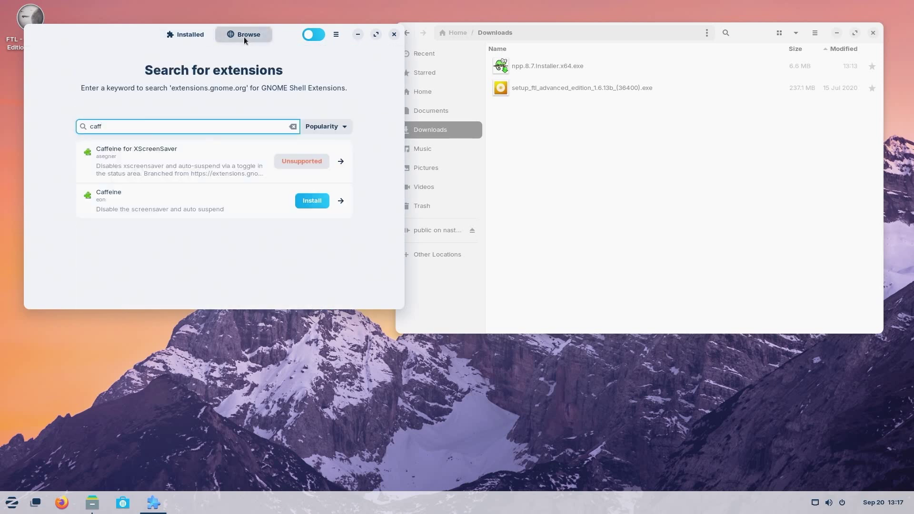
left_click(318, 203)
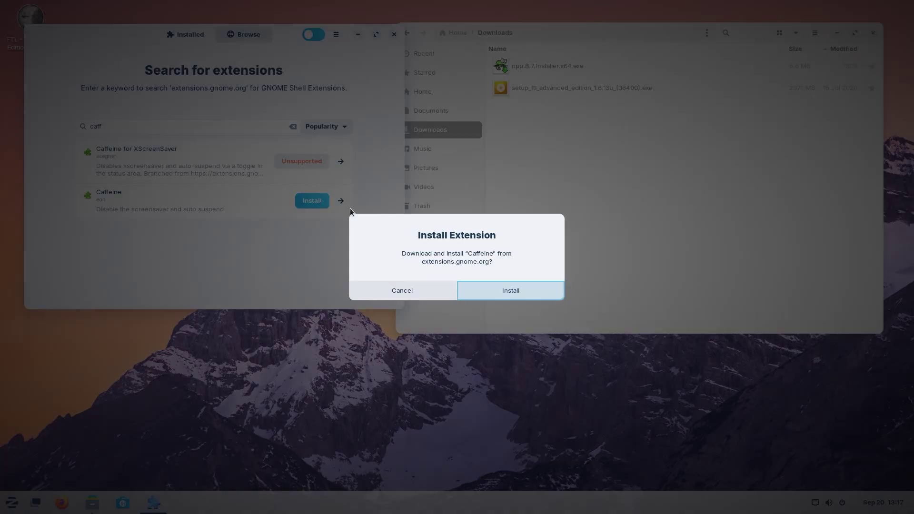
left_click(499, 292)
left_click(193, 37)
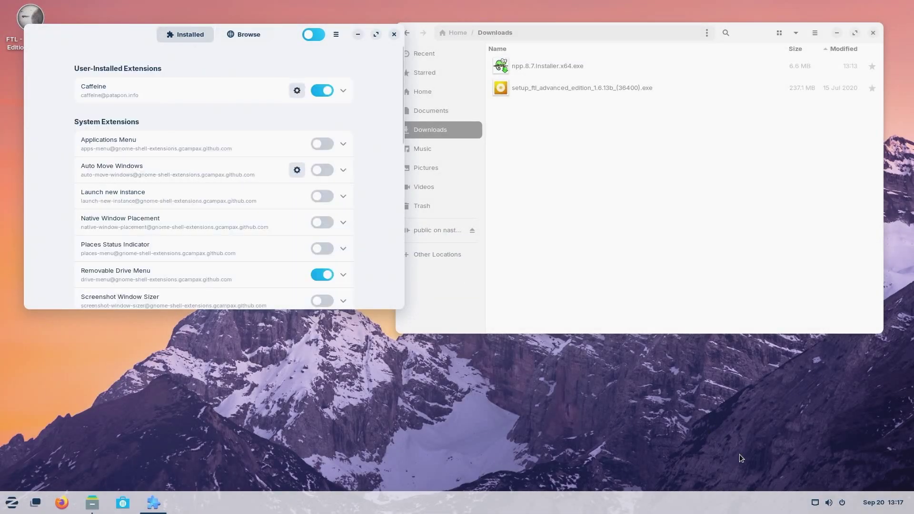
Switch the Caffeine keep-awake toggle on in Quick Settings
left_click(829, 502)
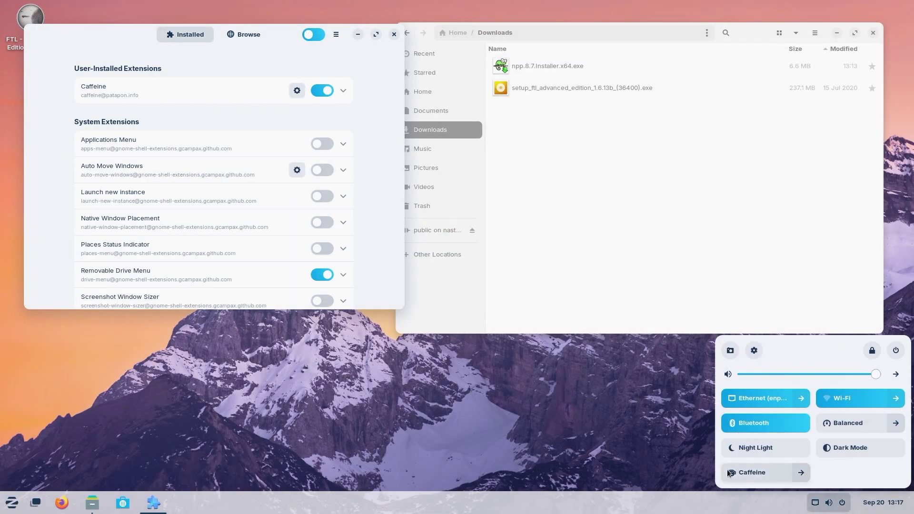
left_click(776, 473)
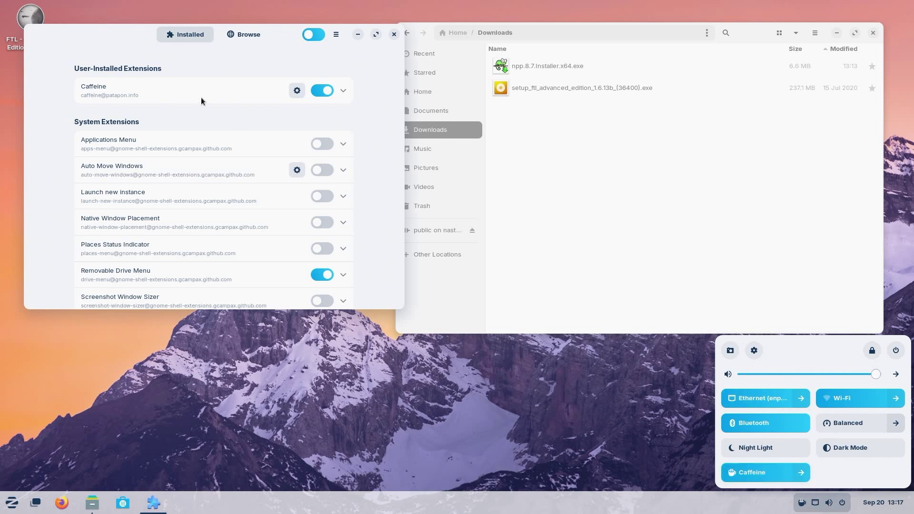
left_click(391, 210)
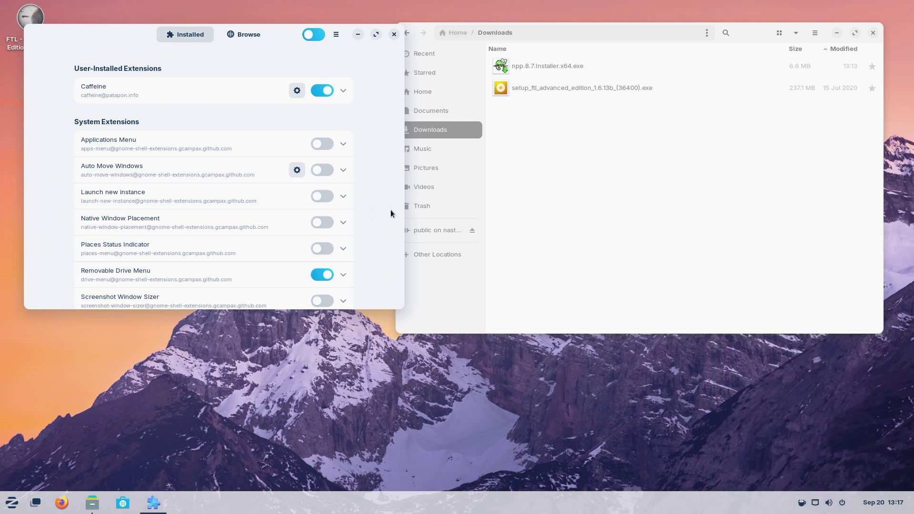
scroll(236, 198, "down", 15)
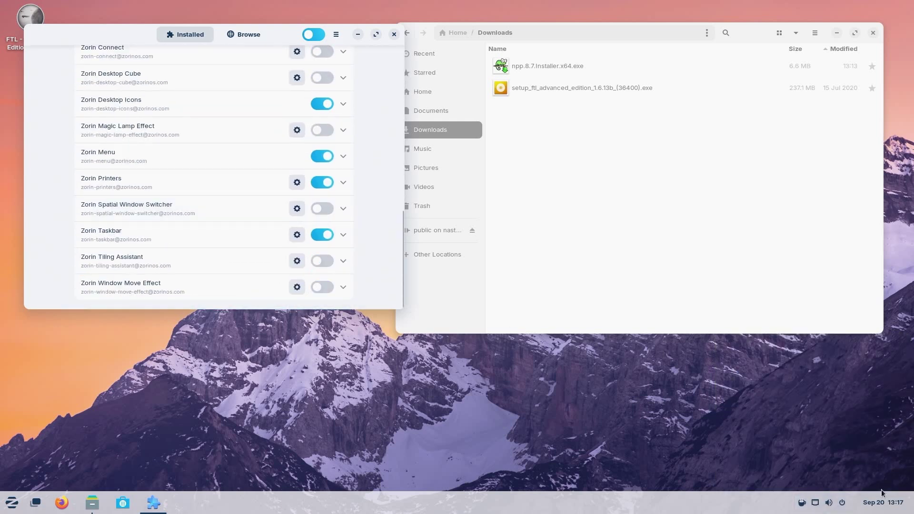
Scroll through the Installed extensions list, then close Extension Manager
scroll(293, 249, "up", 12)
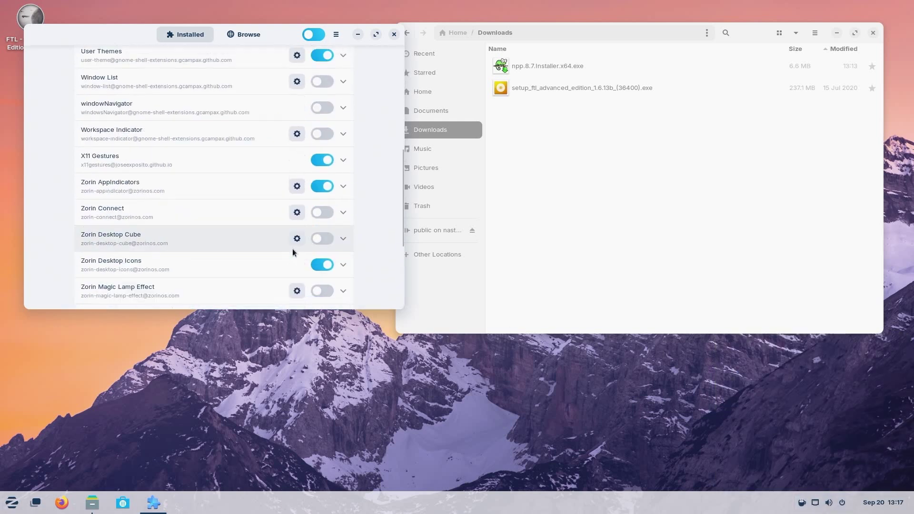
scroll(234, 167, "up", 2)
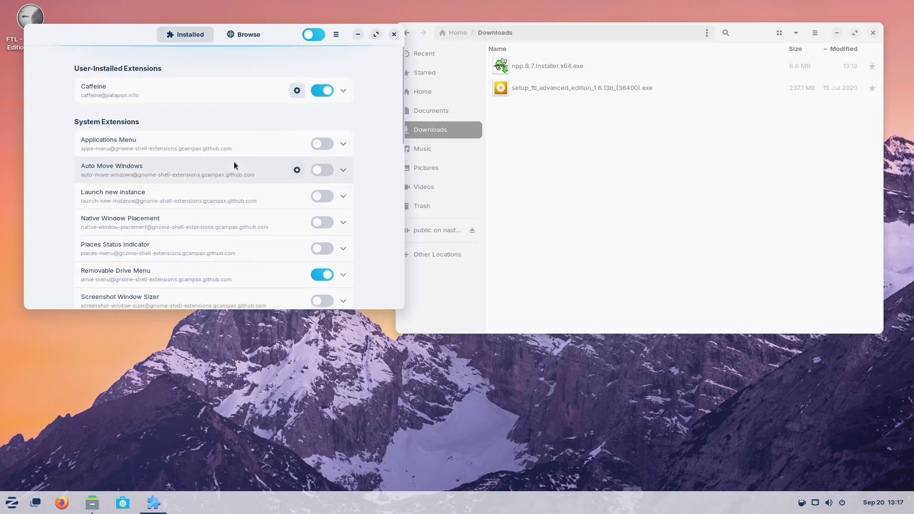
scroll(215, 138, "down", 6)
scroll(209, 144, "down", 5)
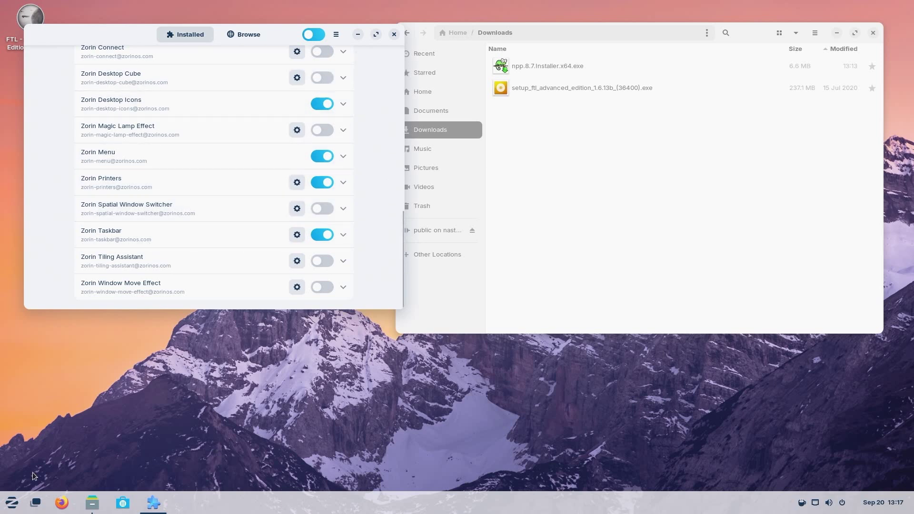
left_click(11, 503)
left_click(393, 421)
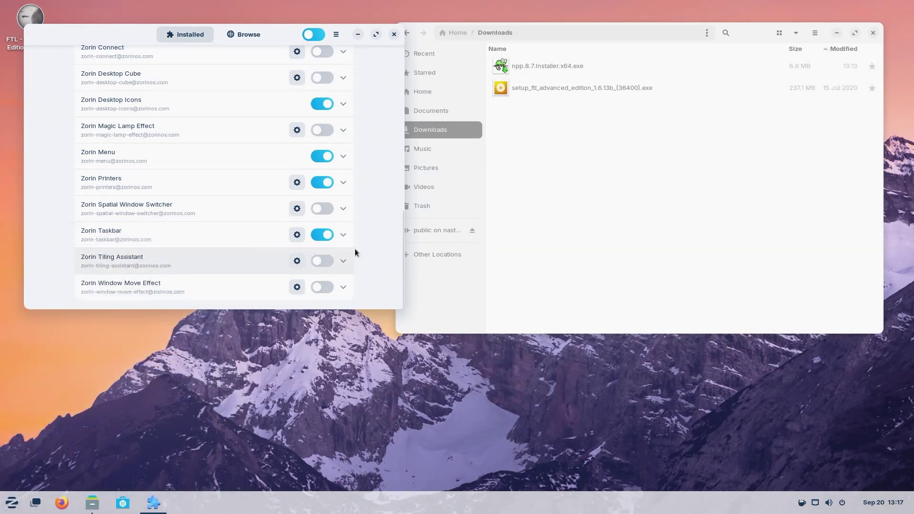
left_click(316, 235)
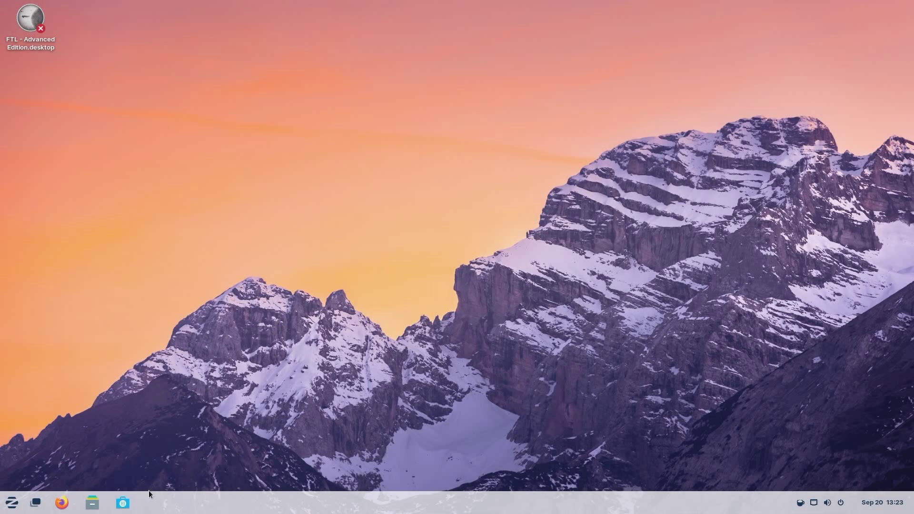
Search Software for 'steam' and confirm Steam's install source is Flathub
left_click(123, 503)
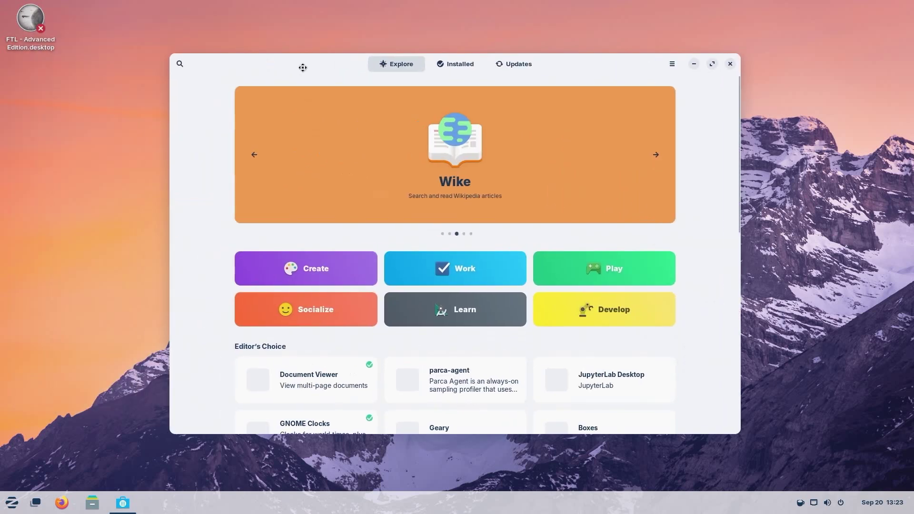
left_click(181, 67)
type("steam")
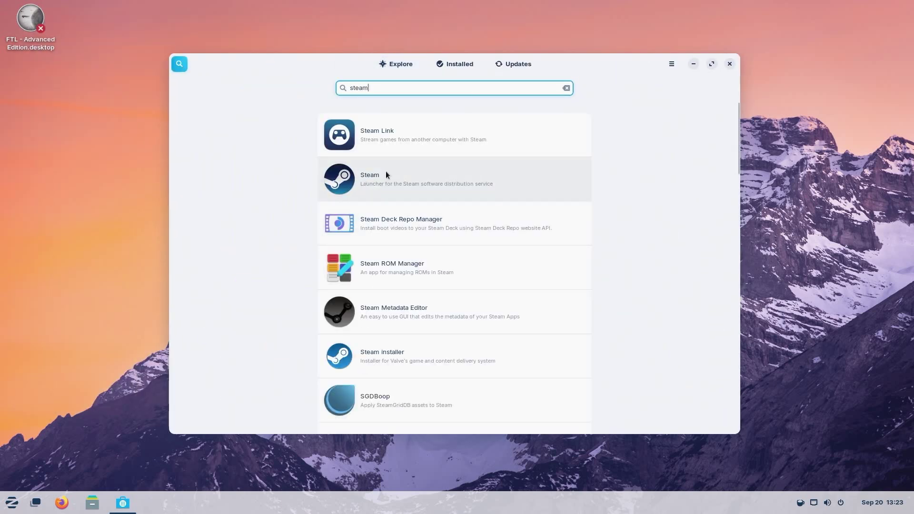
left_click(386, 171)
left_click(634, 129)
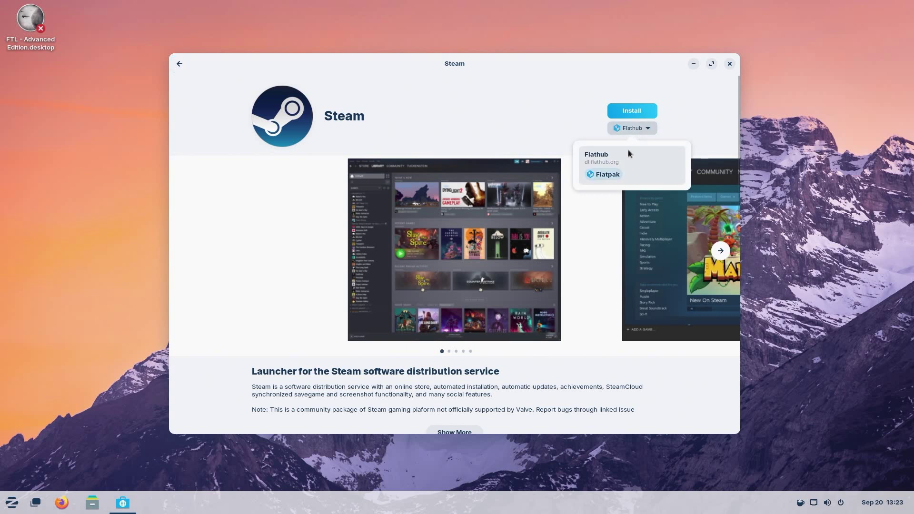
left_click(625, 165)
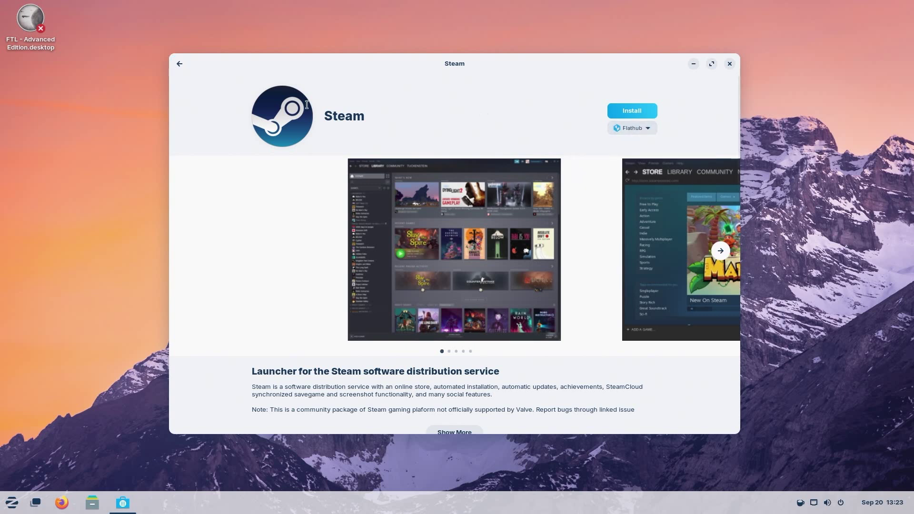
left_click(179, 63)
key("ctrl+f")
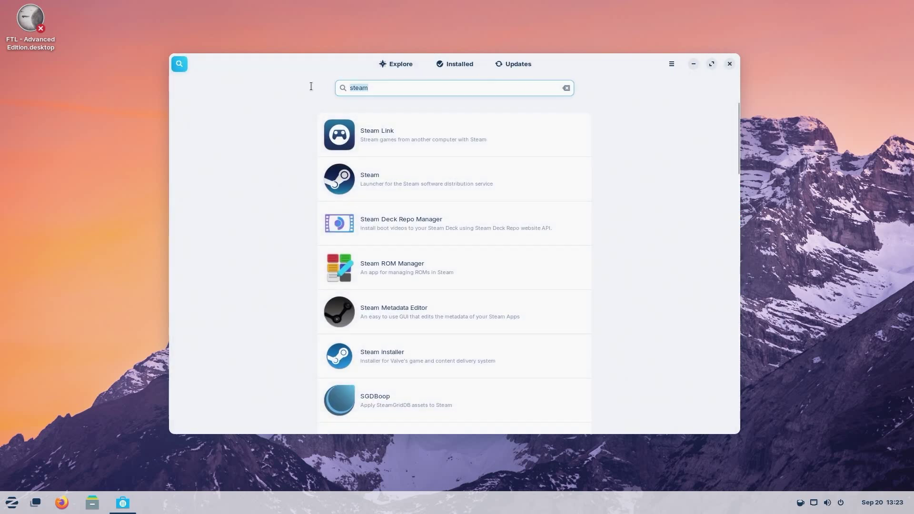
Search Software for 'flatseal', open its details page and launch Flatseal
type("flatseal")
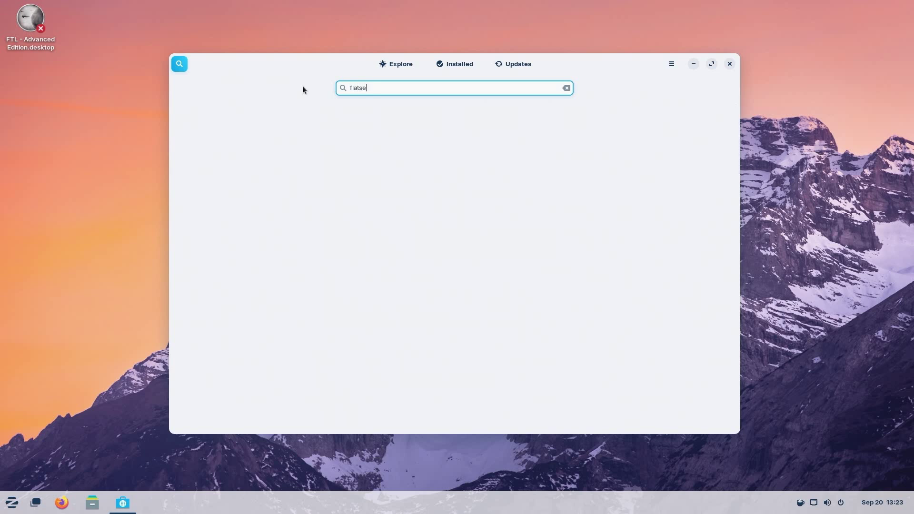
left_click(419, 133)
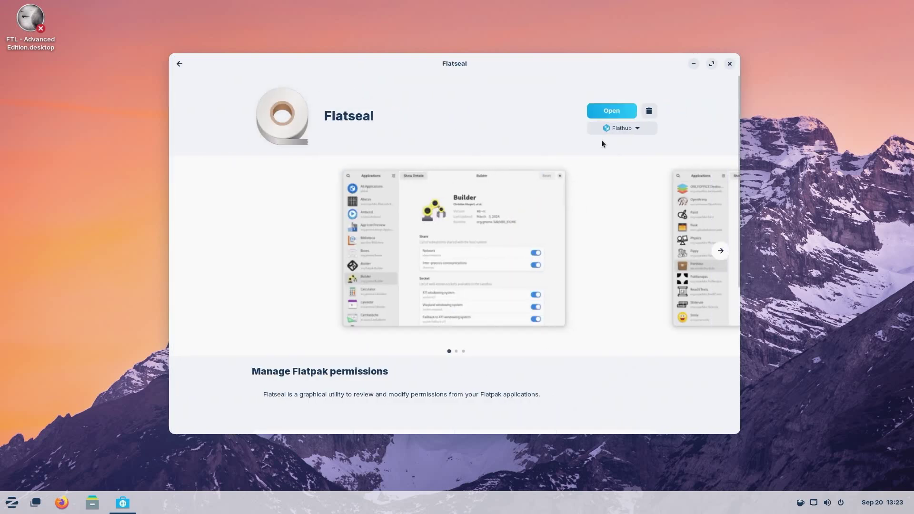
left_click(612, 110)
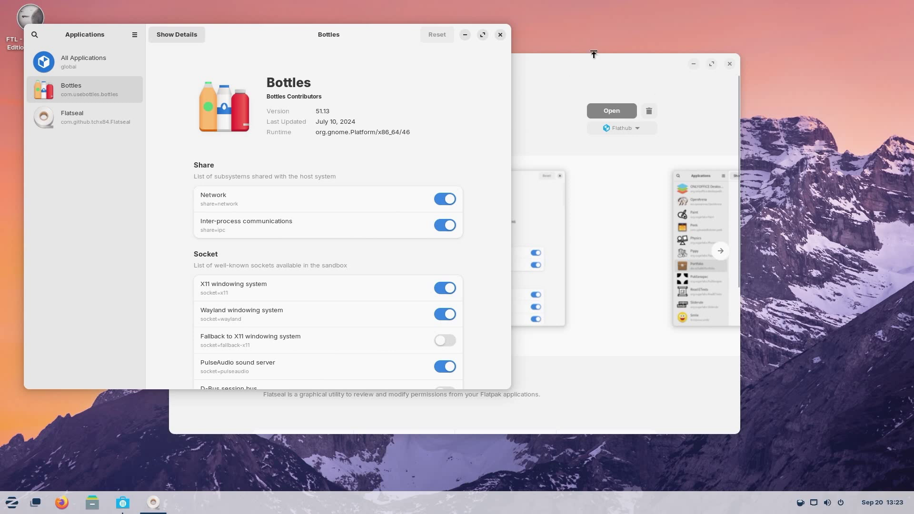
left_click(596, 57)
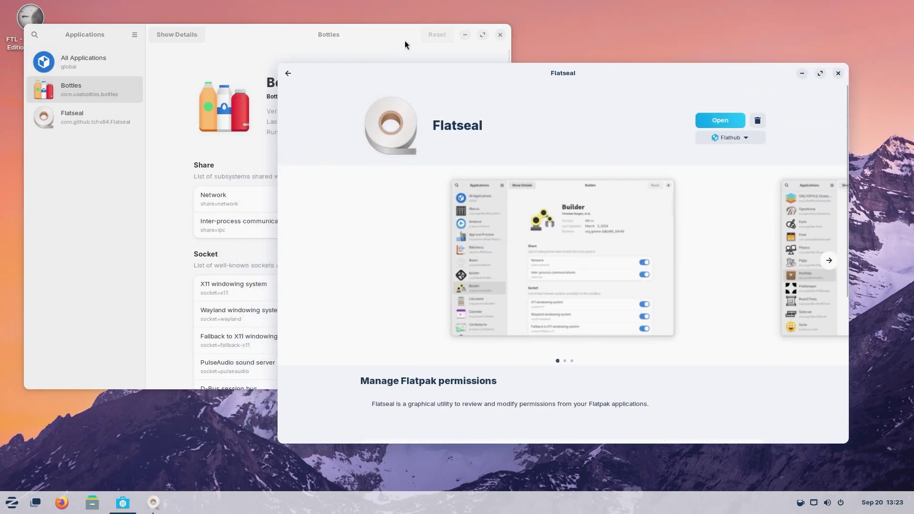
left_click(405, 41)
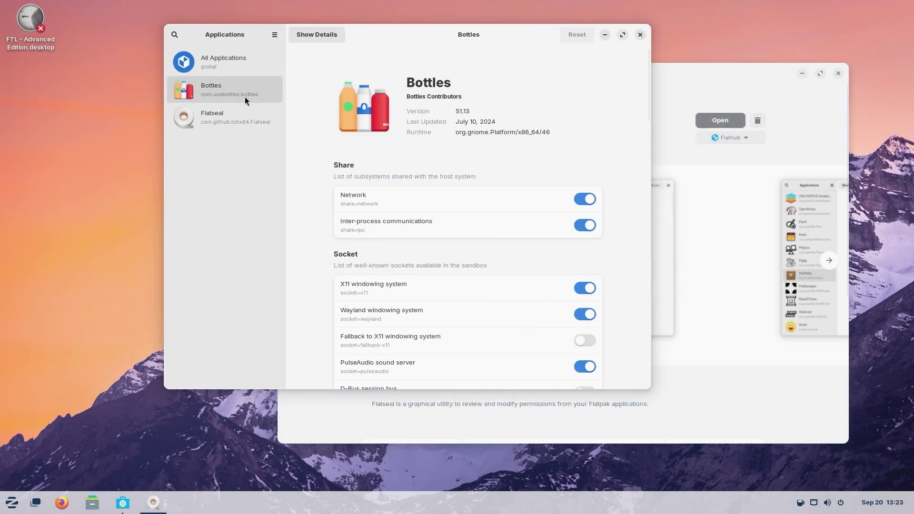
Inspect the Bottles and Flatseal permission entries, then close Flatseal and reposition the Software window
left_click(12, 503)
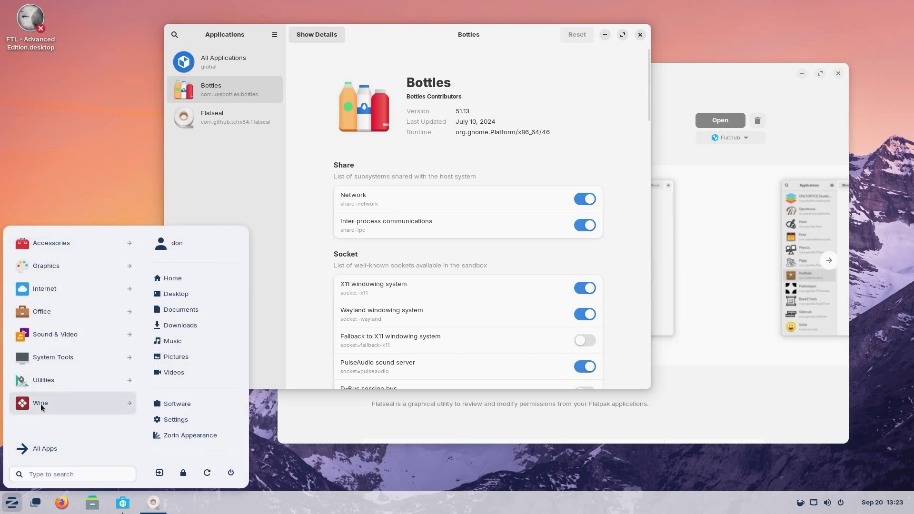
left_click(41, 404)
left_click(271, 173)
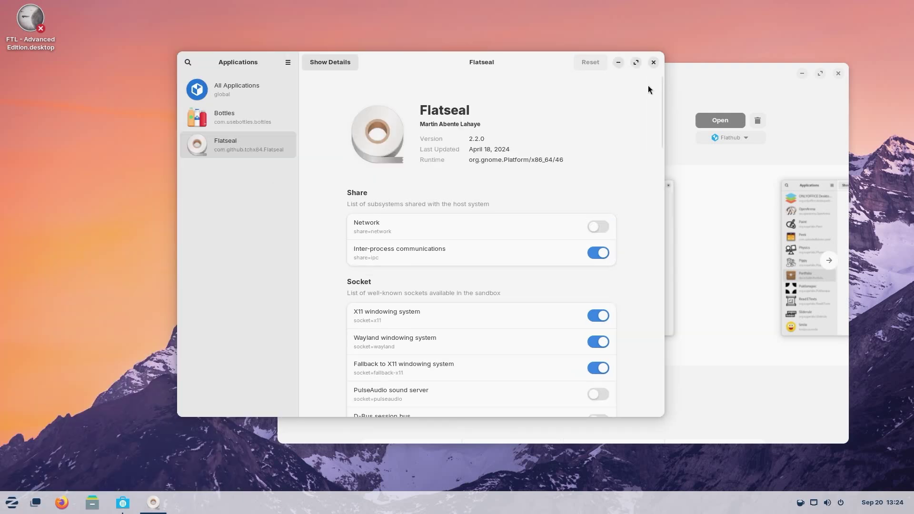
left_click(654, 62)
left_click_drag(749, 86, 702, 88)
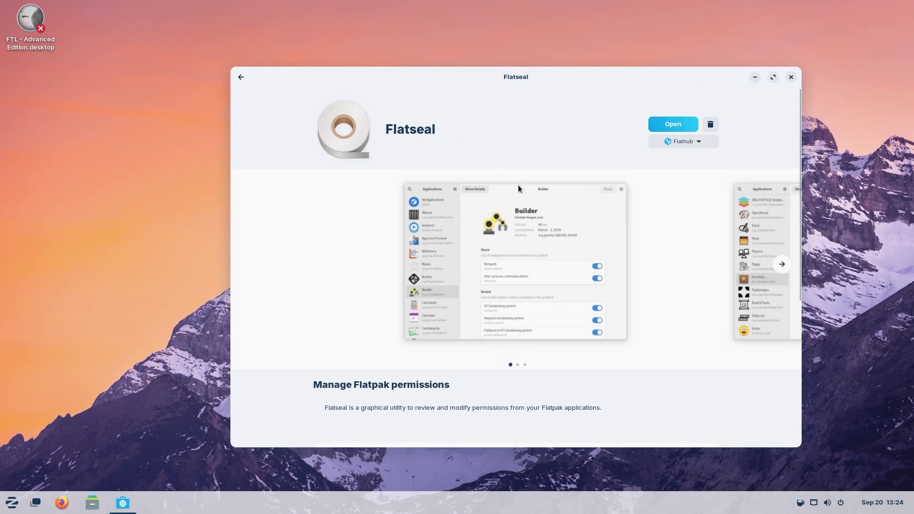
left_click(123, 204)
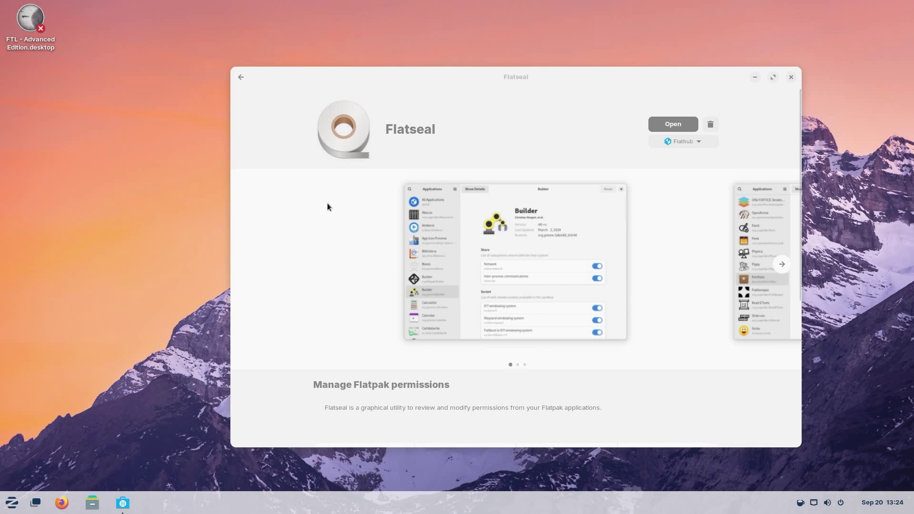
left_click(11, 503)
left_click(113, 208)
left_click_drag(518, 93, 457, 94)
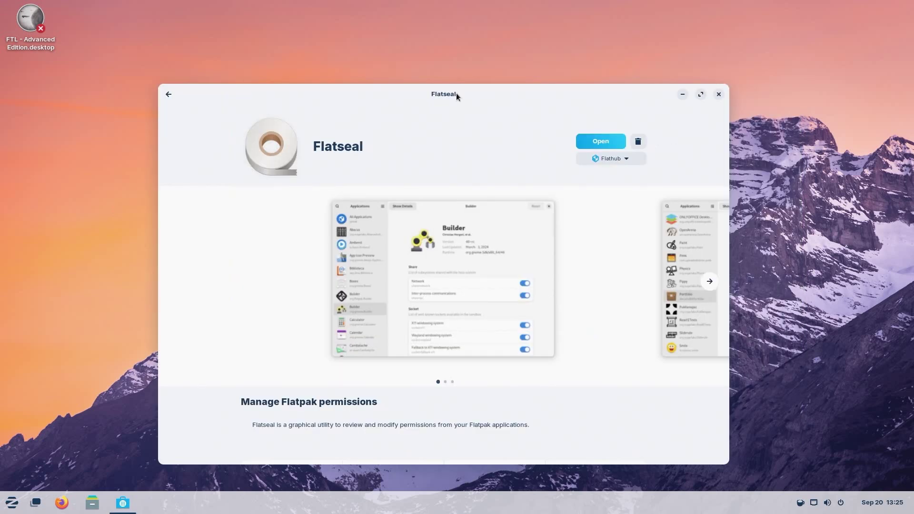